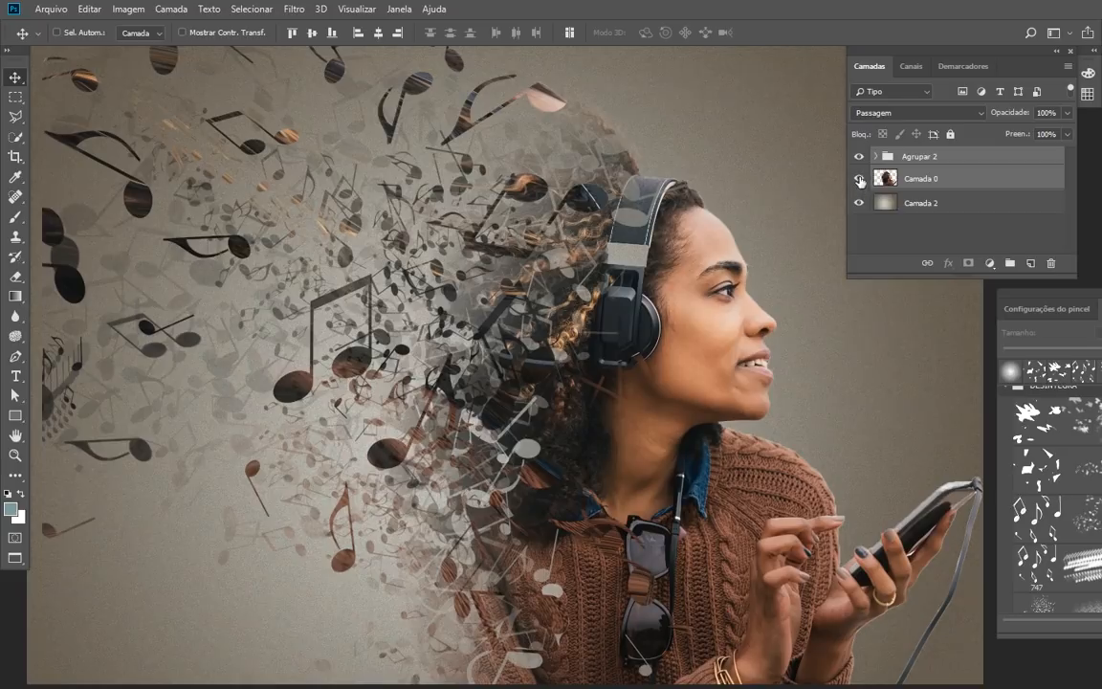
Compare the original portrait in Camada 0 with the disintegration effect in Agrupar 2 by switching their visibility
left_click(859, 178)
left_click(859, 157)
left_click(859, 179)
left_click(859, 157)
Choose the music-note brush from the DESINTEGRA set at 747 px for the Brush tool, keeping the brush list clear of the portrait
left_click_drag(1078, 300, 815, 292)
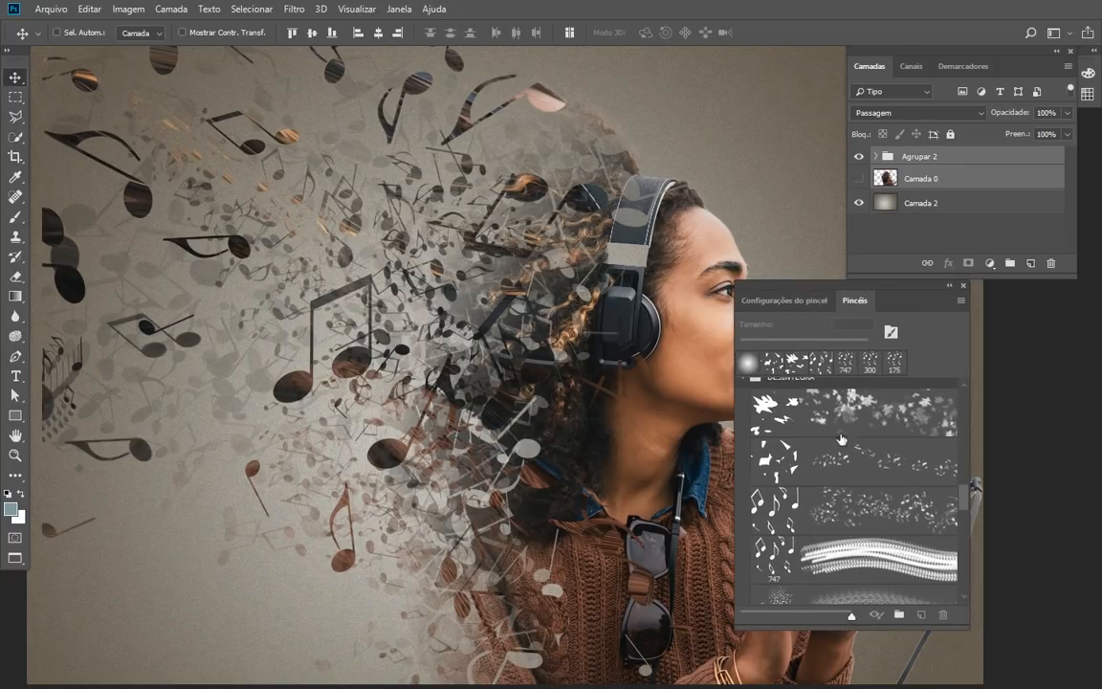
key("b")
left_click(781, 519)
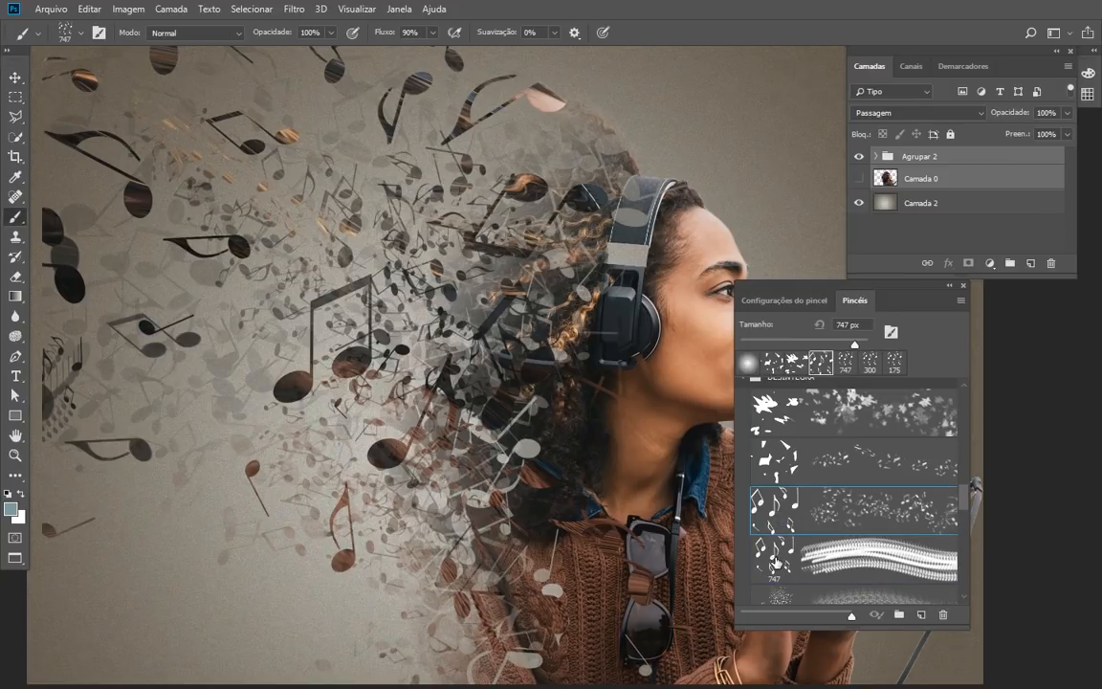
mouse_move(775, 295)
left_mouse_down()
mouse_move(1046, 302)
mouse_move(1028, 302)
left_mouse_up()
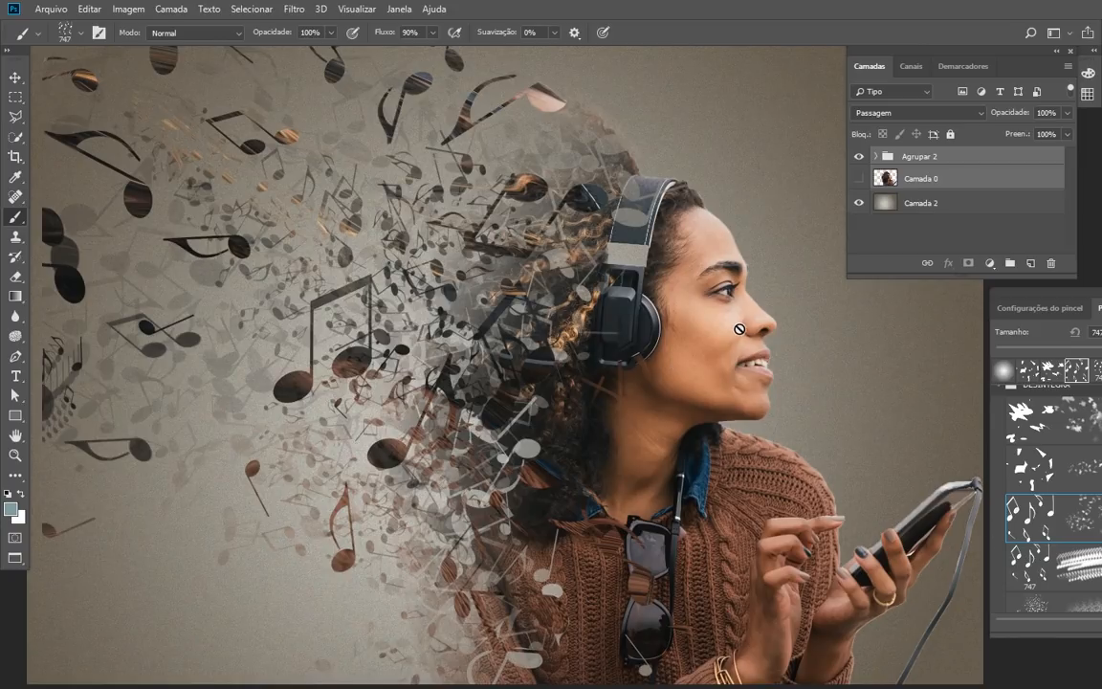
View the background alone, the portrait in Camada 0, and the finished effect in Agrupar 2 in turn
left_click(858, 174)
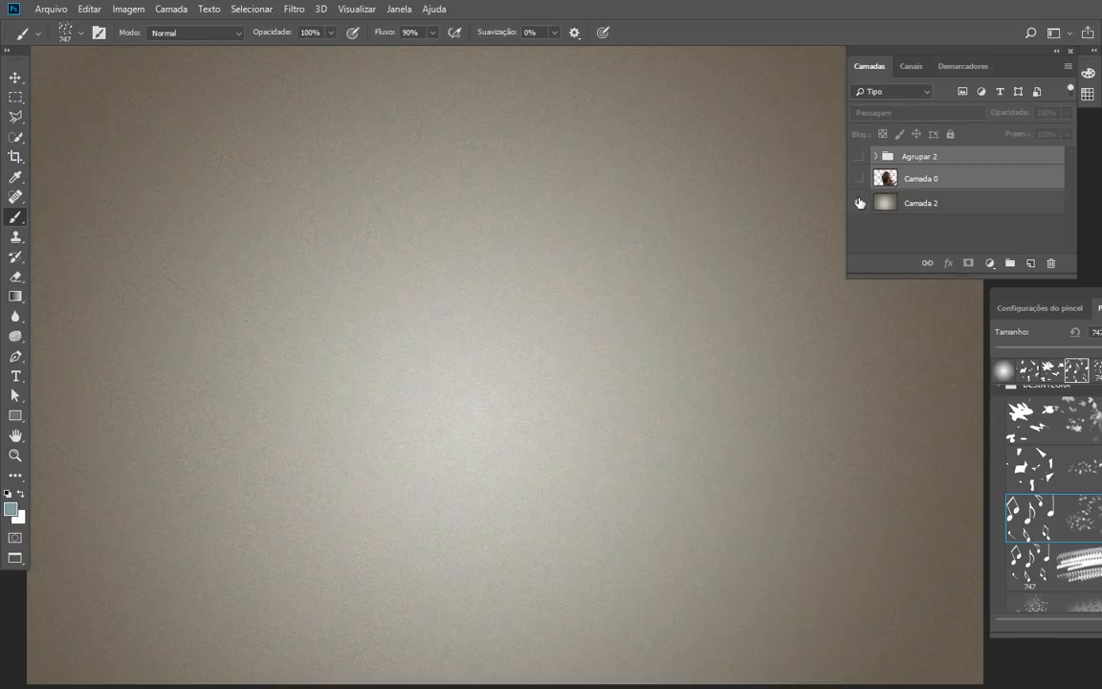
left_click(858, 178)
left_click(947, 180)
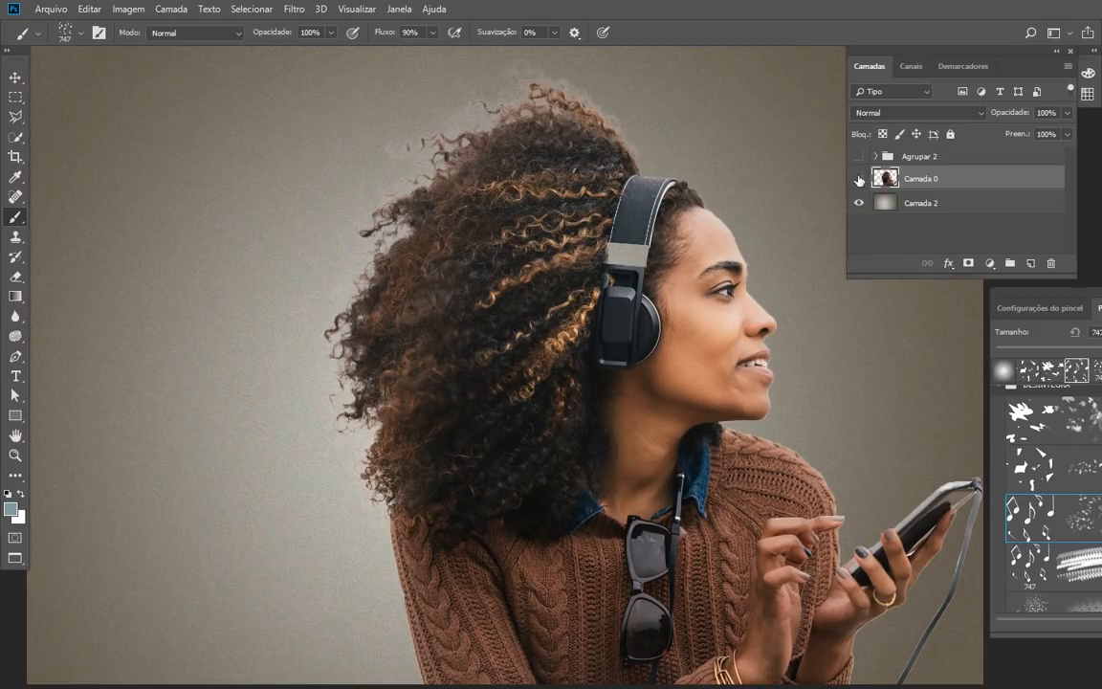
left_click_drag(859, 179, 860, 157)
Delete the Agrupar 2 group and make the Camada 0 portrait visible over the background
left_click(973, 163)
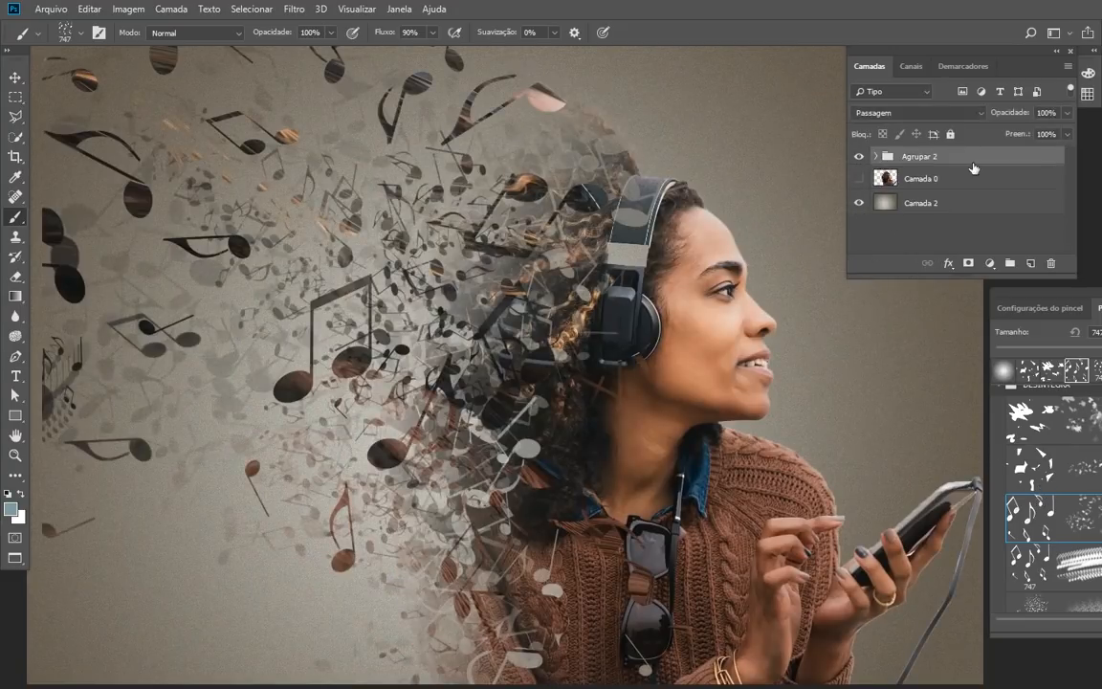
left_click_drag(1038, 168, 1049, 262)
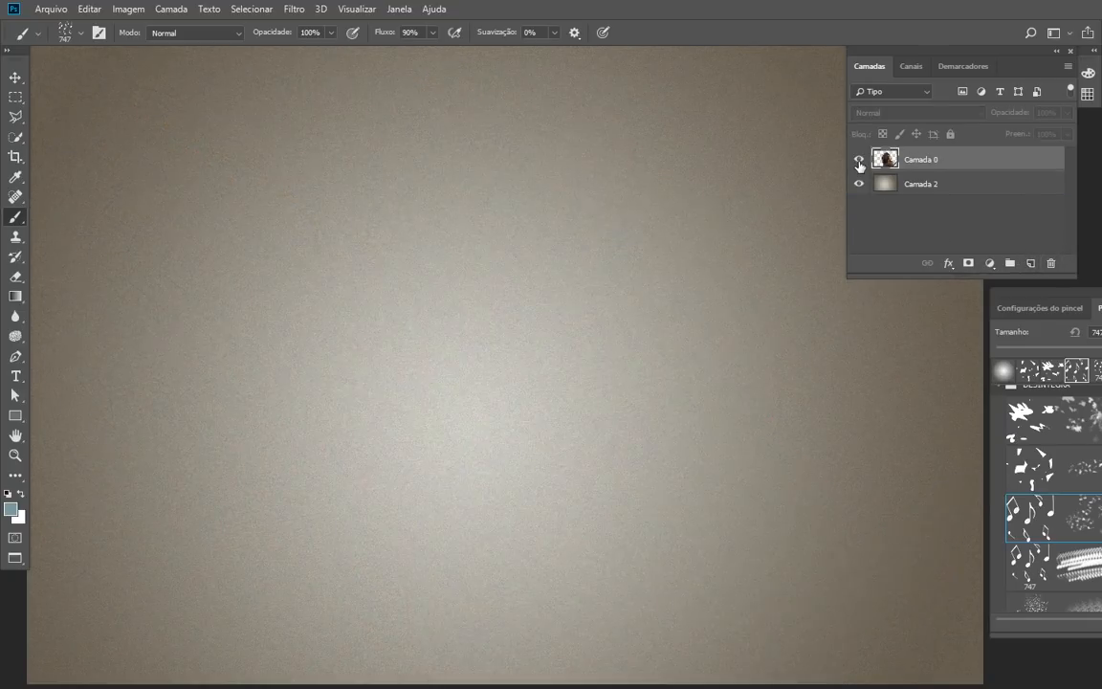
left_click(858, 160)
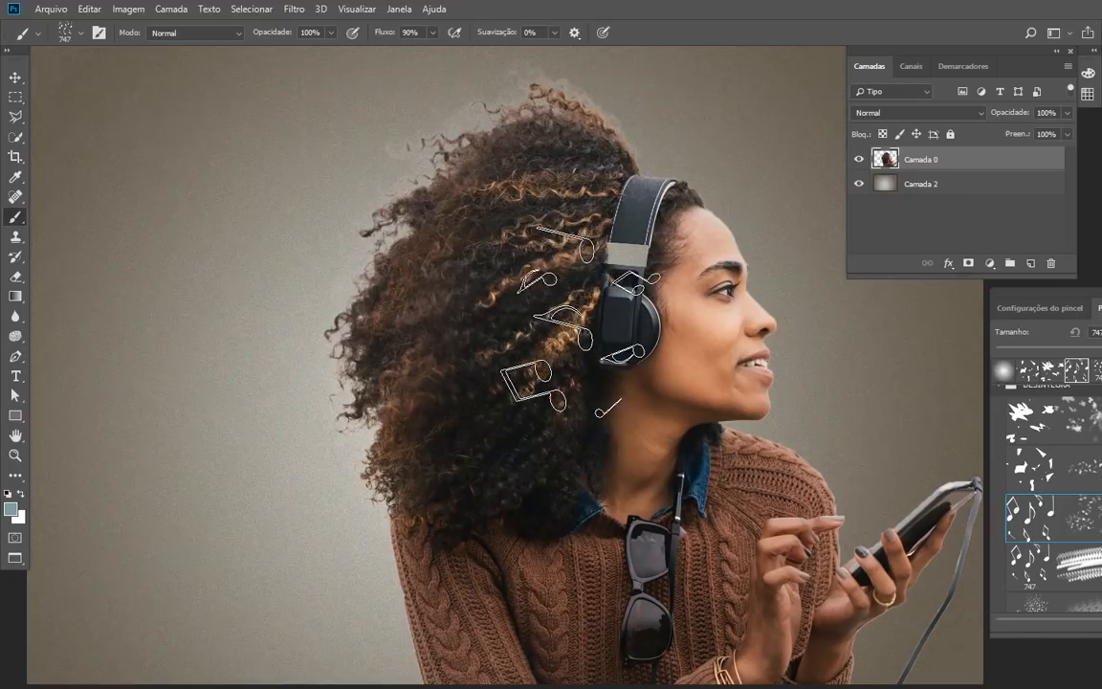
key("ctrl+minus")
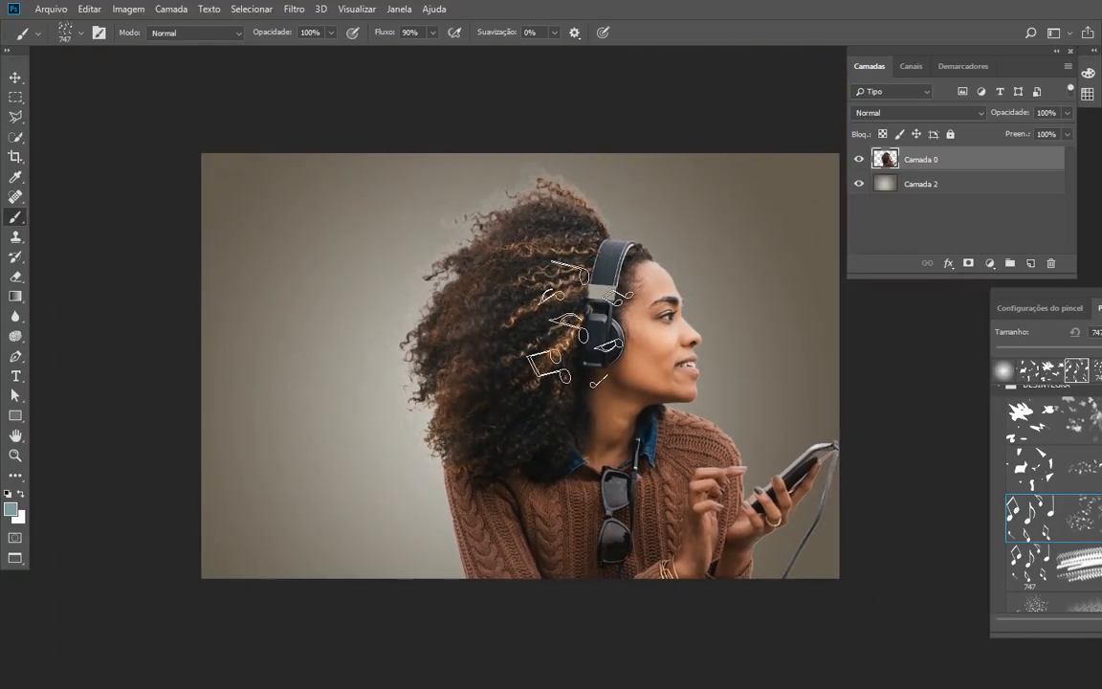
left_click_drag(596, 331, 495, 294)
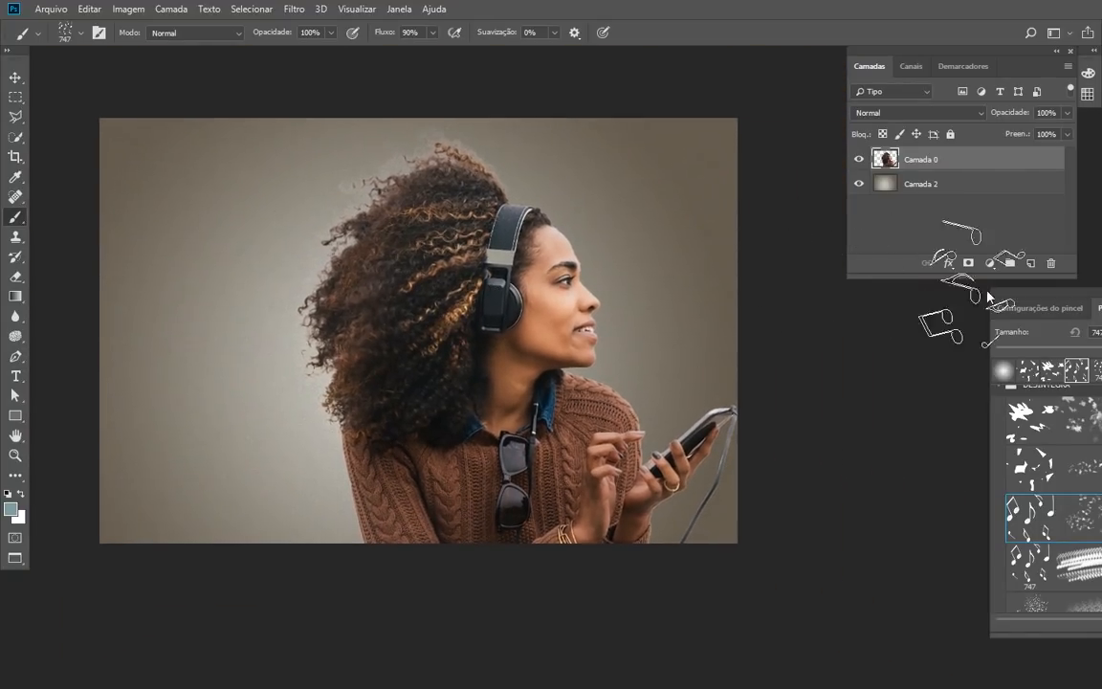
Duplicate the Camada 0 portrait layer and hide the original Camada 0
mouse_move(988, 297)
left_mouse_down()
mouse_move(961, 313)
mouse_move(961, 394)
mouse_move(899, 398)
left_mouse_up()
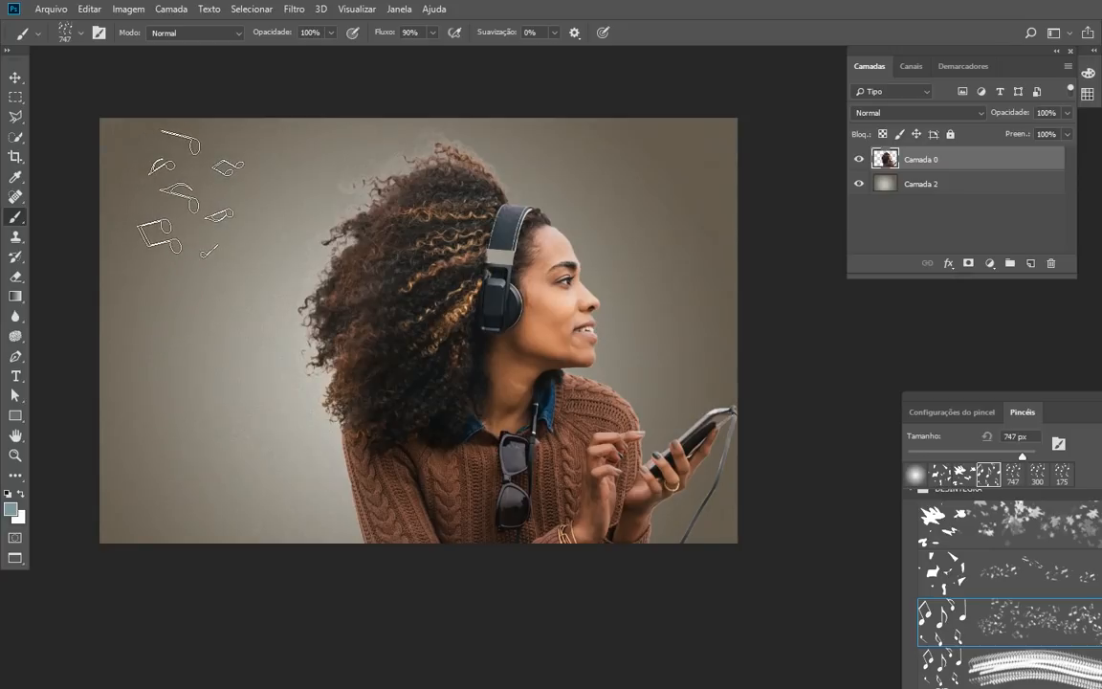
left_click_drag(978, 177, 1031, 261)
left_click(859, 190)
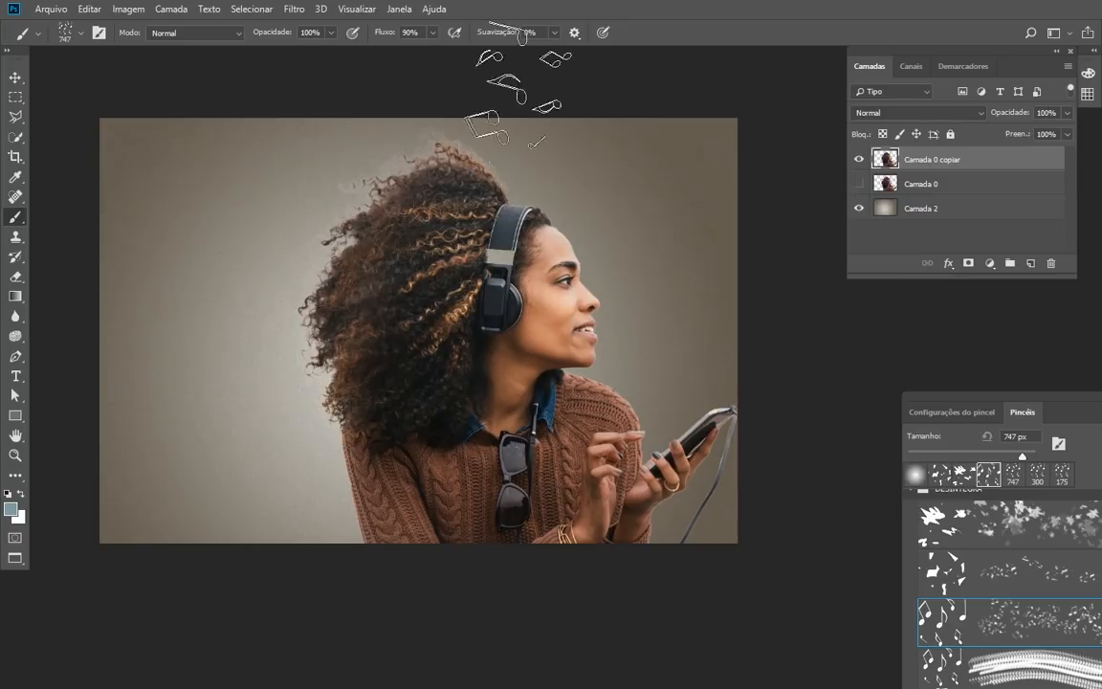
Start the Liquify (Dissolver) filter on Camada 0 copiar and set the warp brush size to 378
left_click(308, 9)
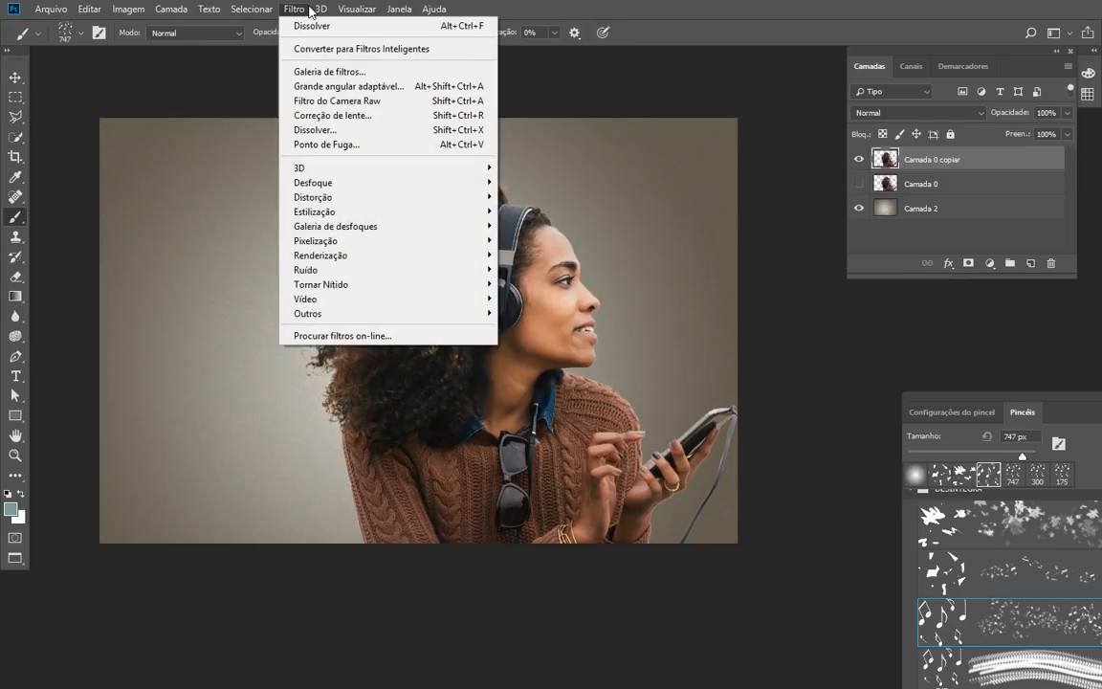
left_click(316, 130)
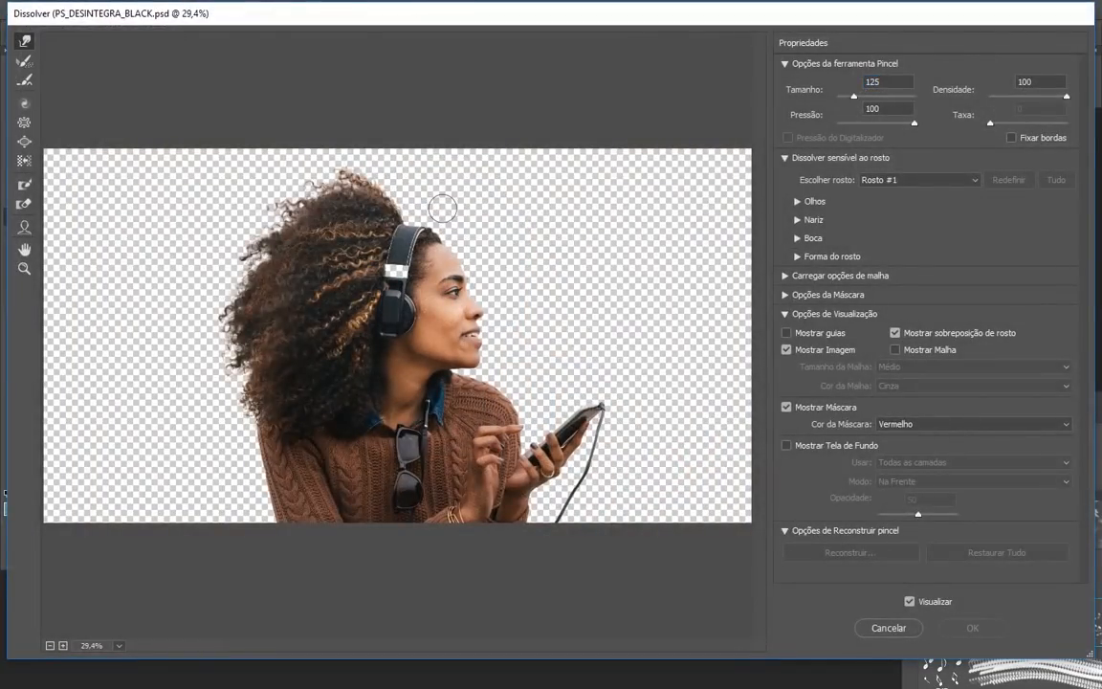
key("]")
key("]")
left_click_drag(869, 99, 873, 96)
left_click_drag(884, 99, 778, 92)
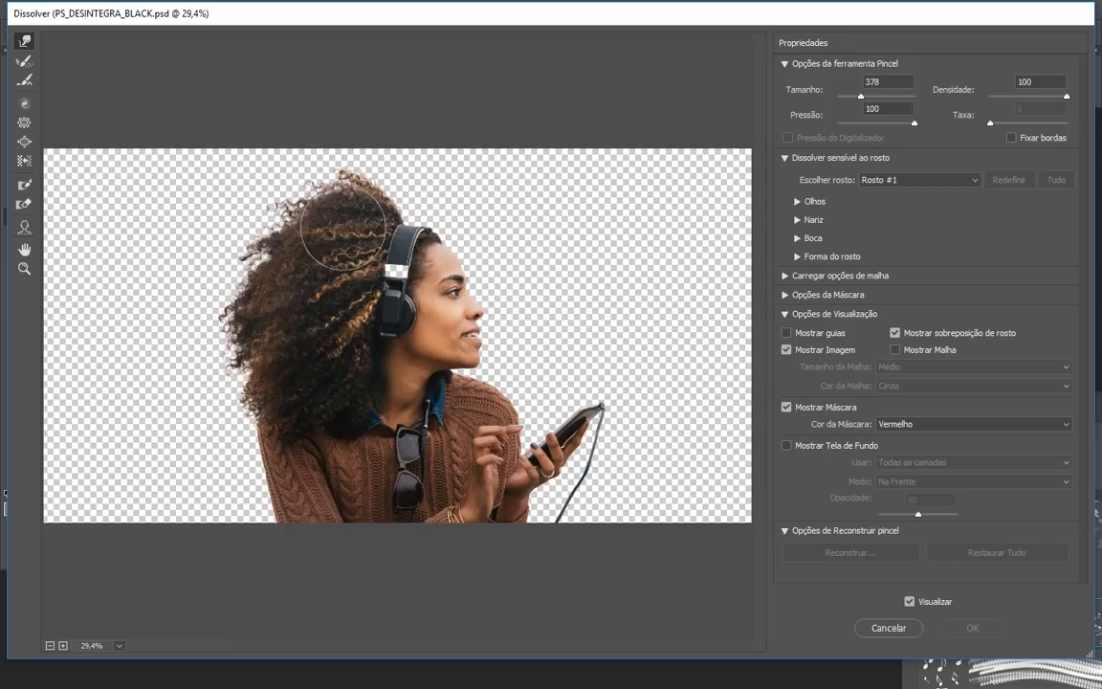
Push three strands of the woman's hair outward from the back of her head with the Forward Warp brush
mouse_move(325, 220)
left_mouse_down()
mouse_move(278, 206)
mouse_move(191, 163)
left_mouse_up()
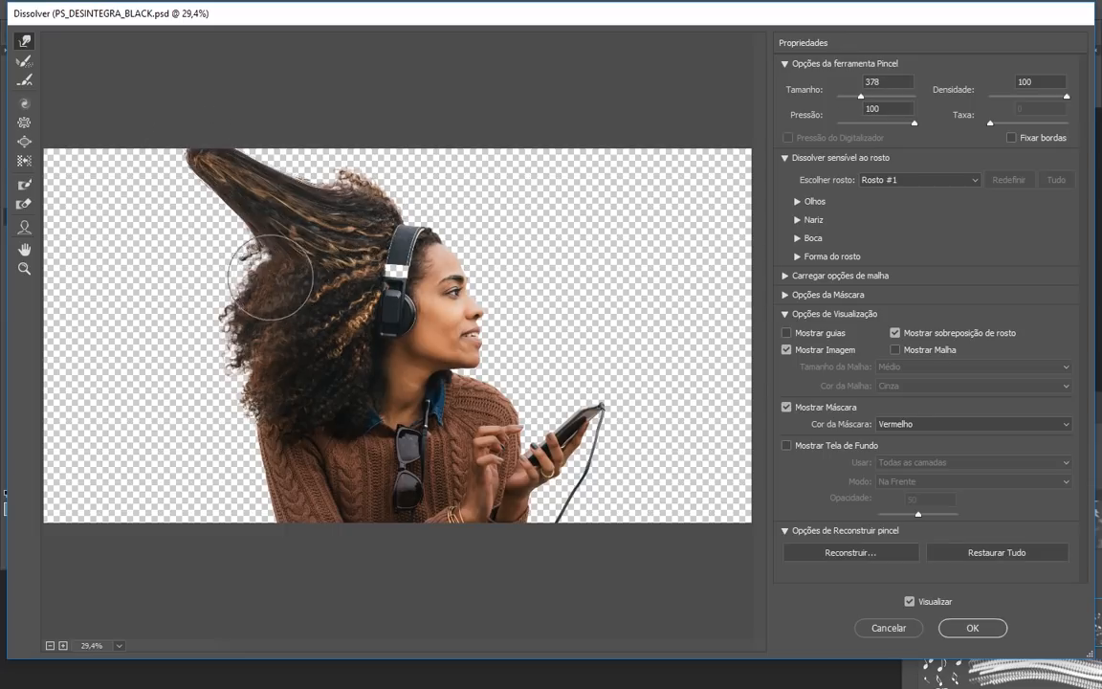
mouse_move(270, 276)
left_mouse_down()
mouse_move(151, 185)
mouse_move(100, 162)
left_mouse_up()
mouse_move(245, 292)
left_mouse_down()
mouse_move(109, 268)
mouse_move(81, 224)
left_mouse_up()
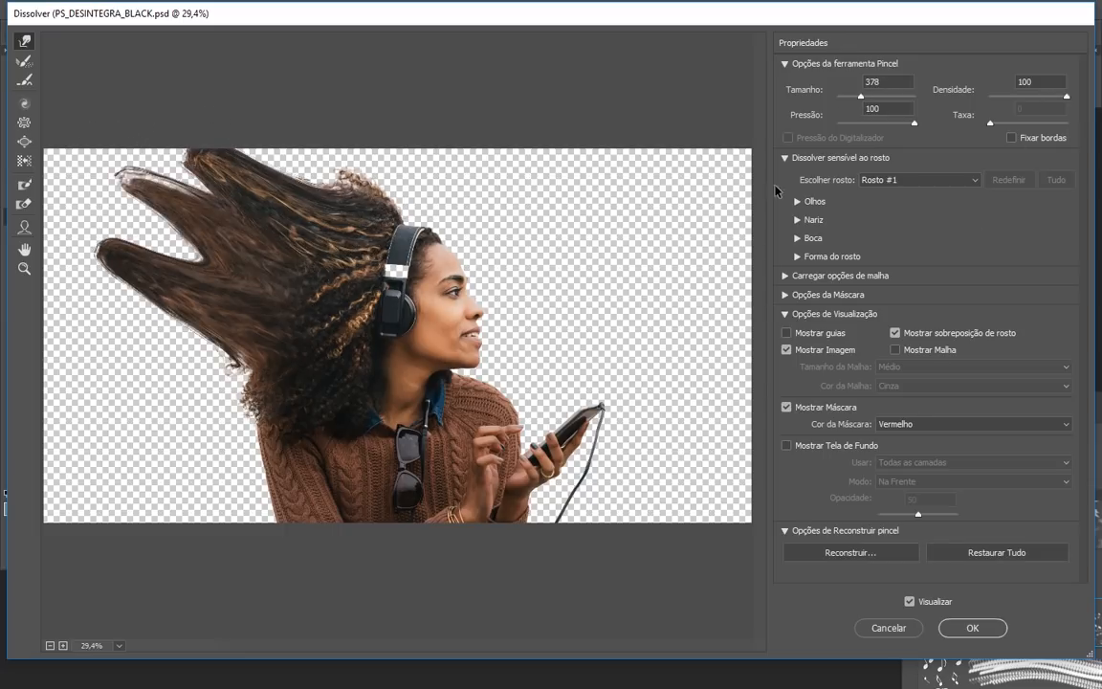
Stretch the back and shoulder of the brown sweater outward behind the woman to the canvas edge
left_click_drag(233, 465, 168, 406)
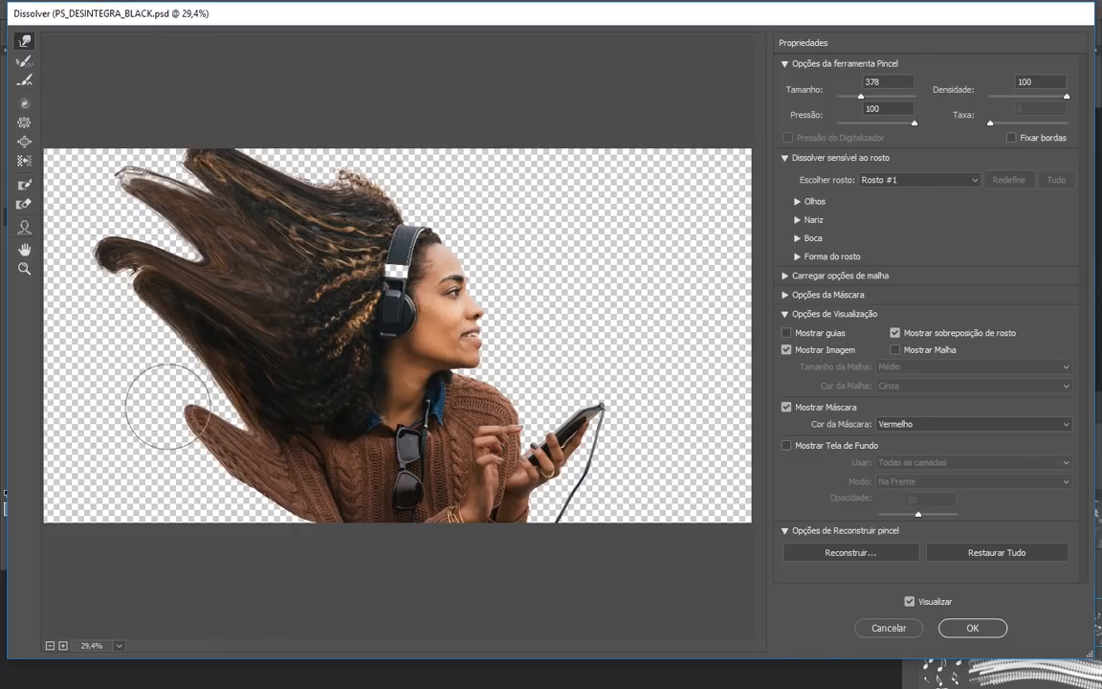
mouse_move(277, 536)
left_mouse_down()
mouse_move(141, 443)
mouse_move(134, 400)
left_mouse_up()
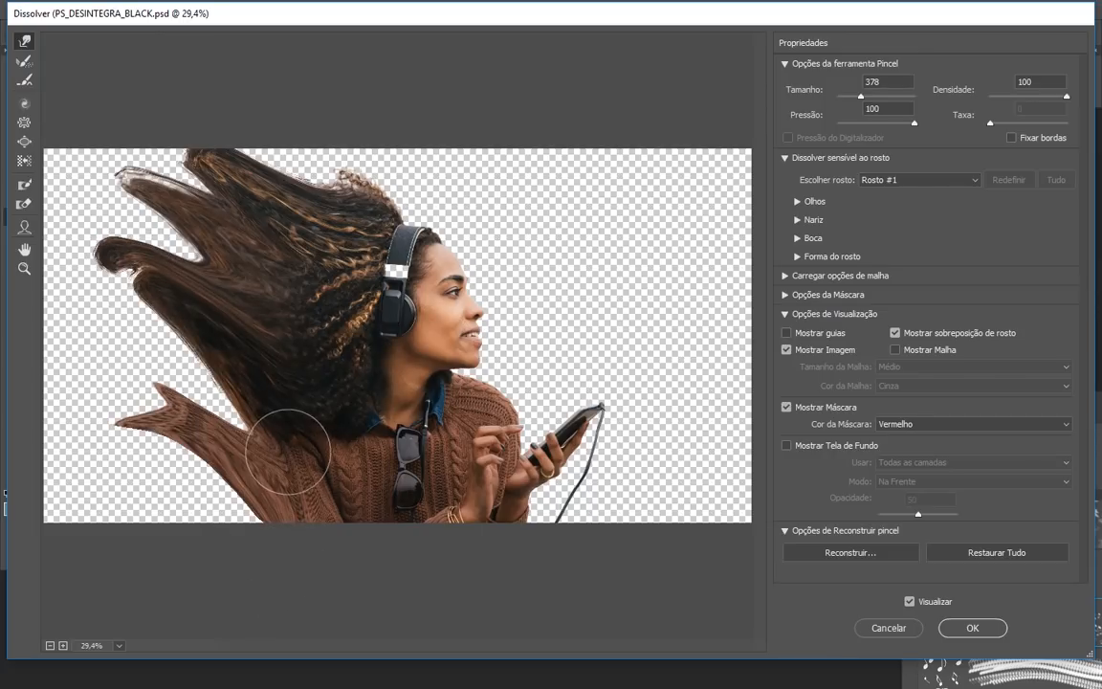
left_click_drag(263, 440, 44, 292)
left_click_drag(221, 502, 43, 385)
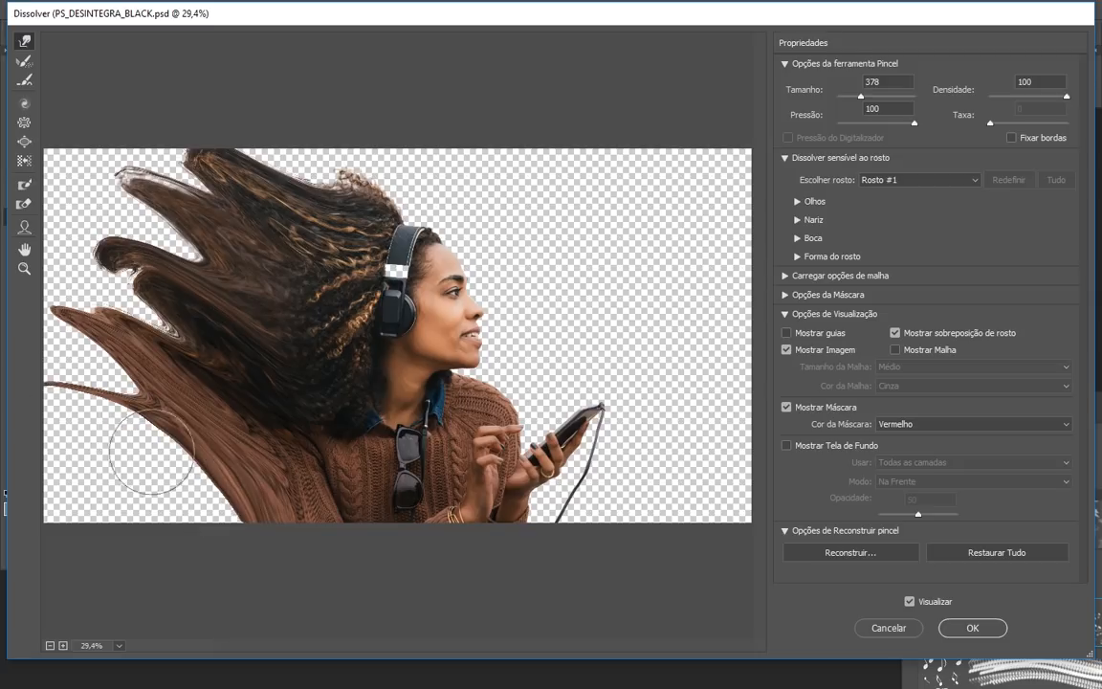
left_click_drag(200, 445, 53, 424)
mouse_move(186, 418)
left_mouse_down()
mouse_move(98, 387)
mouse_move(33, 346)
left_mouse_up()
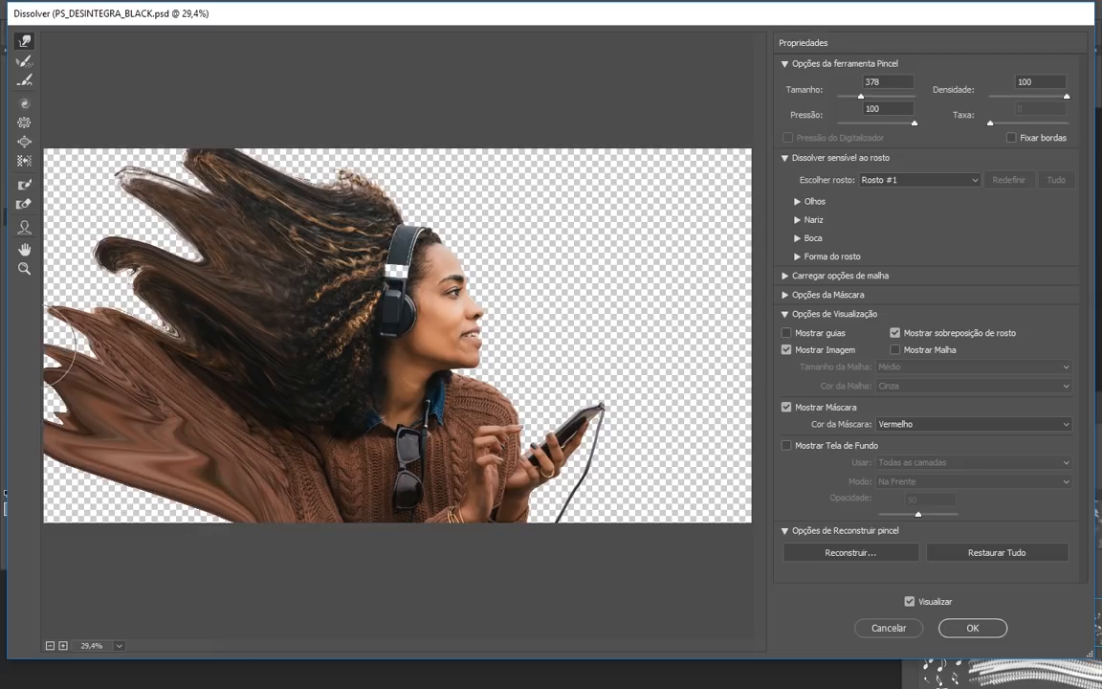
Pull the lower hair out to the canvas edge to close the gap above the stretched sweater
left_click_drag(214, 383, 43, 304)
left_click_drag(191, 315, 46, 249)
left_click_drag(177, 287, 77, 211)
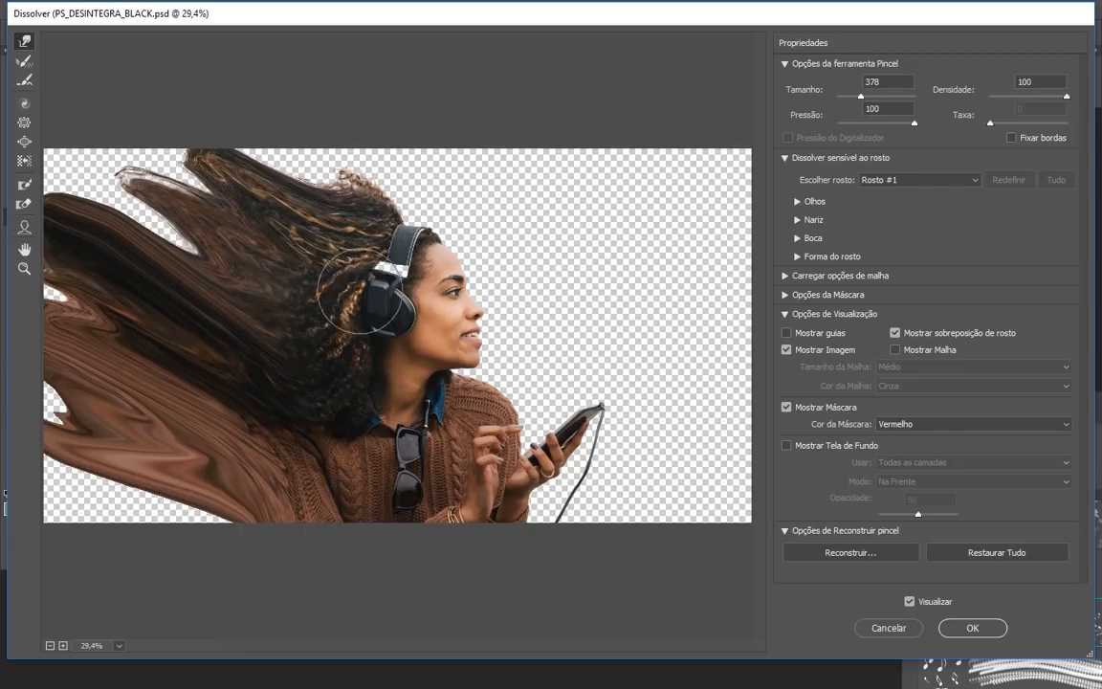
Smear the headphones and the surrounding hair backward across the empty area behind the head
mouse_move(357, 292)
left_mouse_down()
mouse_move(211, 202)
mouse_move(118, 168)
left_mouse_up()
left_click_drag(335, 235, 118, 147)
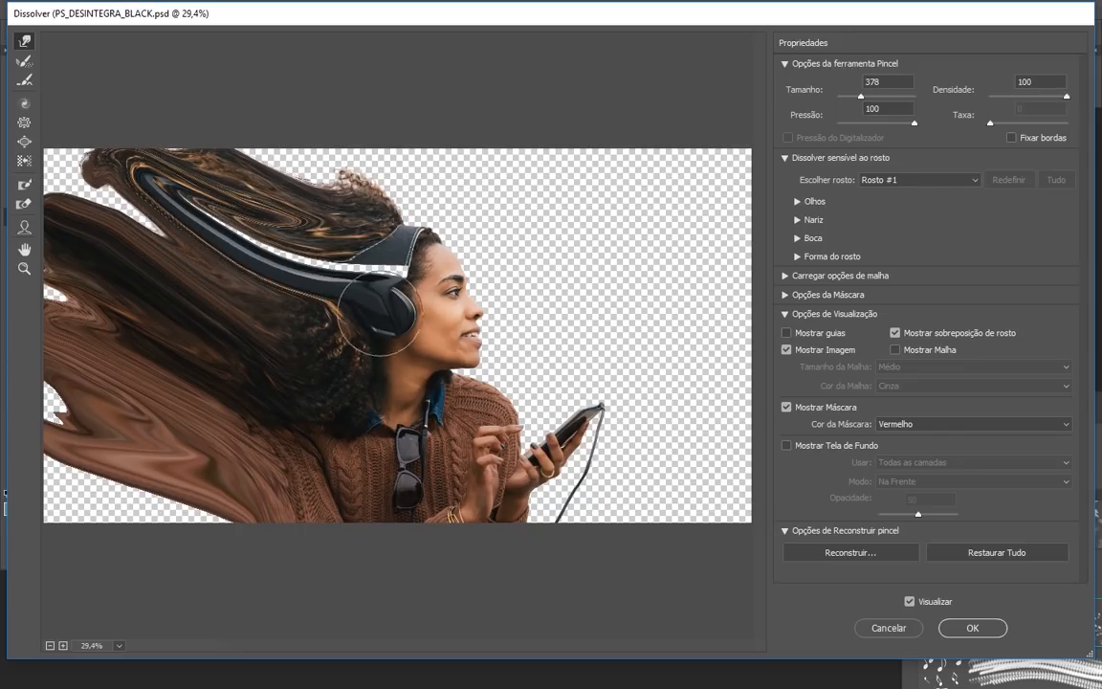
mouse_move(349, 264)
left_mouse_down()
mouse_move(297, 214)
mouse_move(247, 218)
left_mouse_up()
left_click_drag(291, 251, 84, 142)
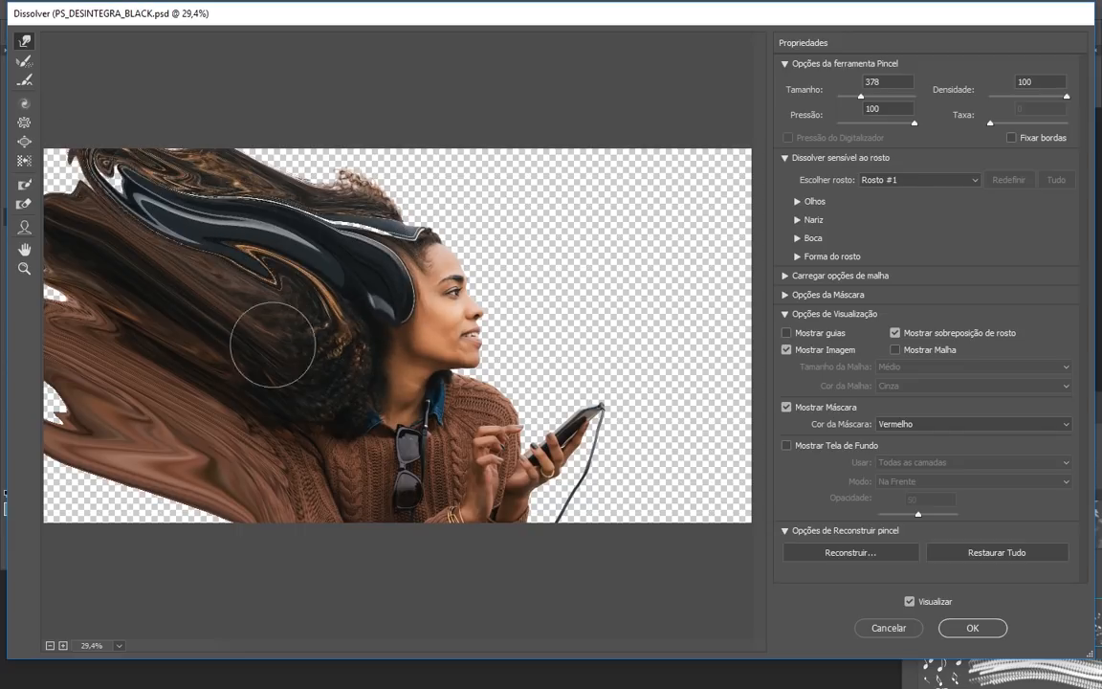
left_click_drag(273, 345, 86, 216)
left_click_drag(263, 271, 58, 254)
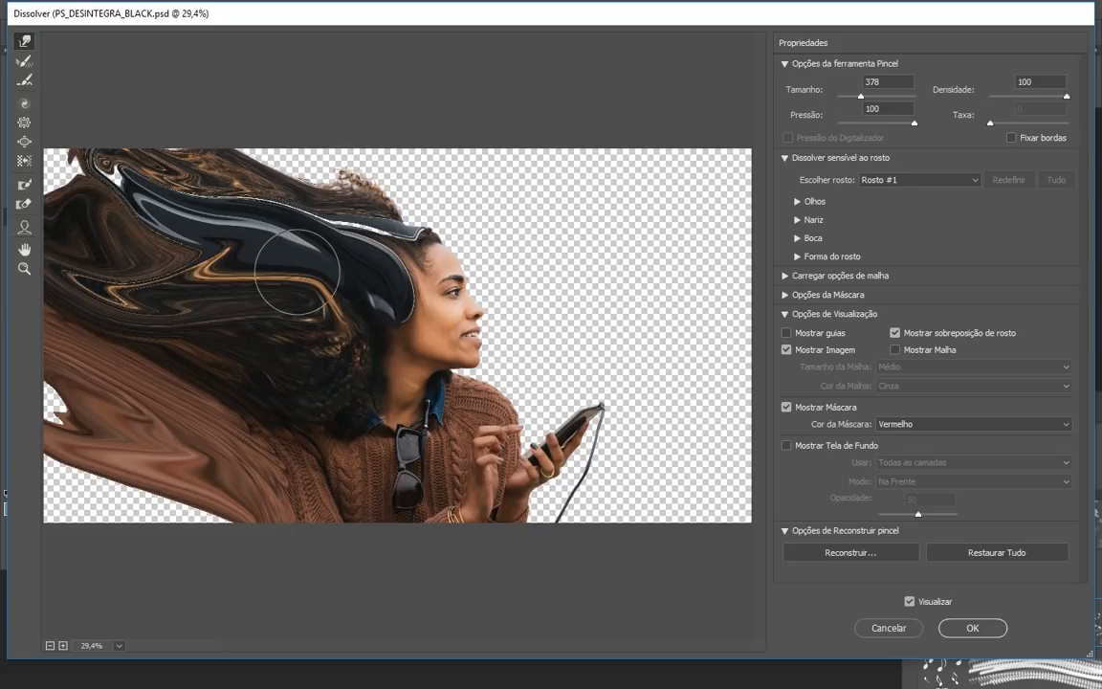
left_click_drag(245, 246, 82, 258)
left_click_drag(216, 256, 98, 180)
mouse_move(257, 241)
left_mouse_down()
mouse_move(157, 249)
mouse_move(77, 216)
left_mouse_up()
Push the stretched sweater up into the dark hair and headphone swirls behind the woman with the Forward Warp brush
left_click_drag(203, 348, 155, 253)
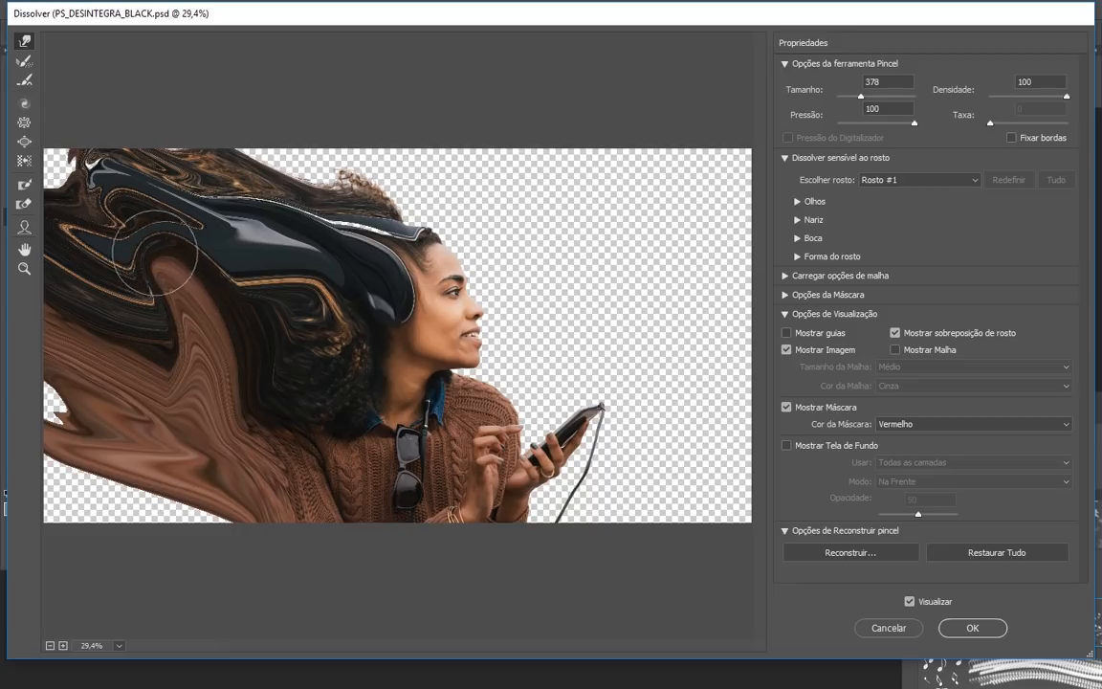
left_click_drag(226, 325, 59, 321)
left_click_drag(145, 388, 74, 209)
mouse_move(201, 274)
left_mouse_down()
mouse_move(120, 363)
mouse_move(81, 321)
left_mouse_up()
left_click_drag(140, 375, 128, 137)
left_click_drag(245, 245, 40, 252)
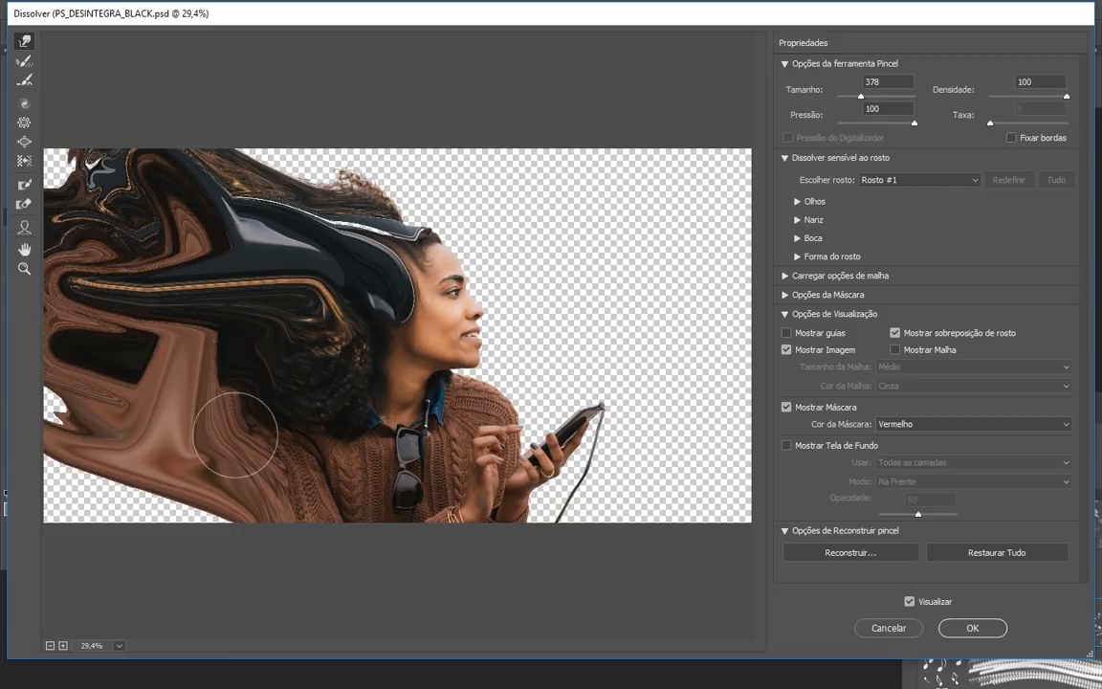
Warp the dark hair down over the sweater and stretch the brown and black streaks out to the canvas edge
left_click_drag(247, 260, 79, 332)
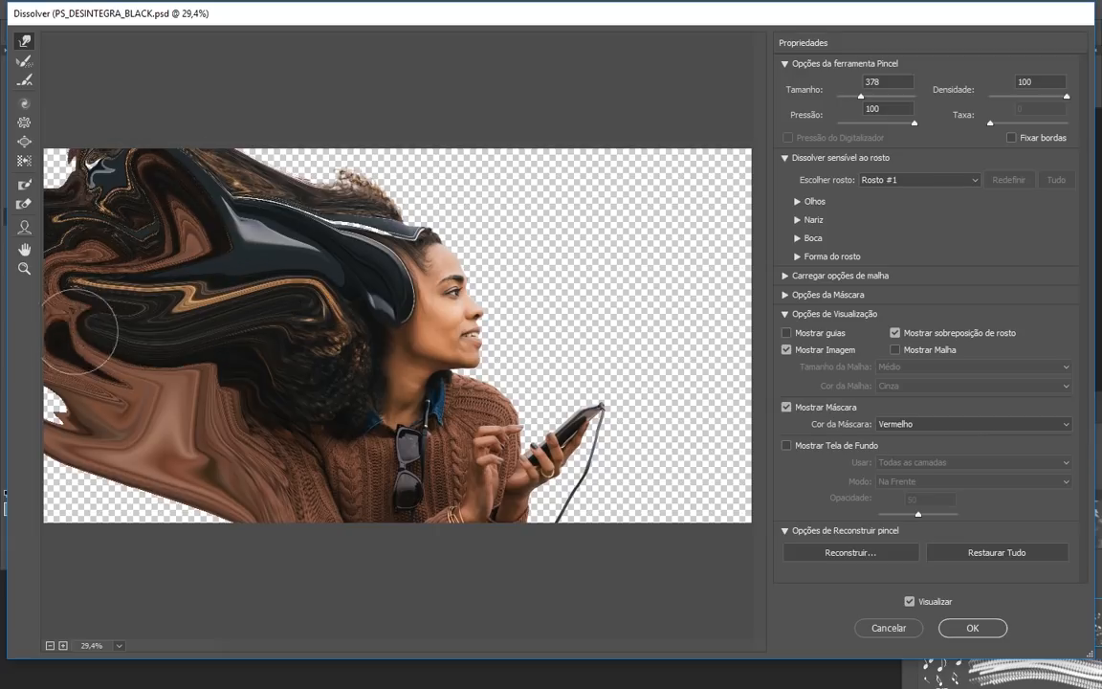
left_click_drag(159, 393, 137, 231)
left_click_drag(281, 388, 229, 290)
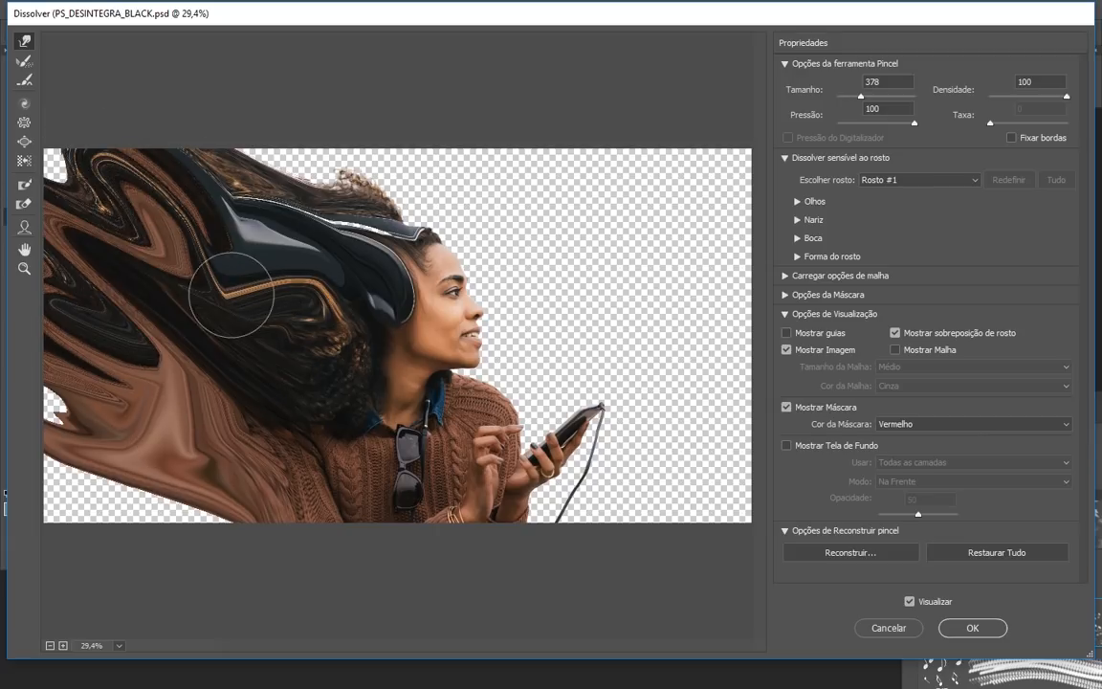
left_click_drag(250, 379, 43, 220)
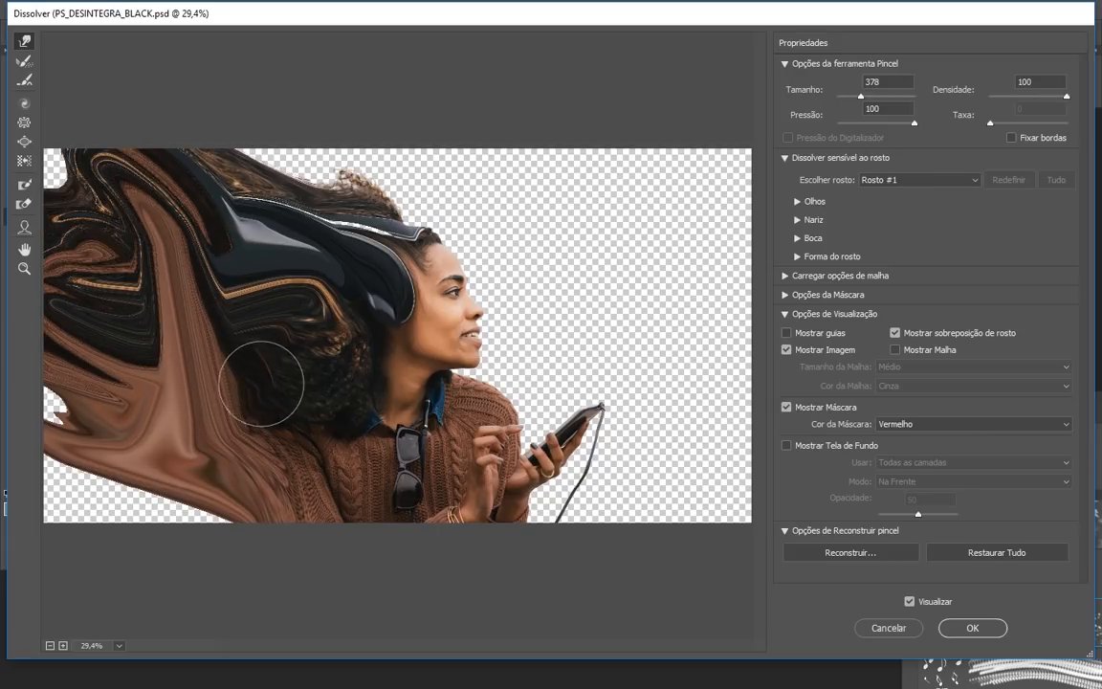
left_click_drag(203, 355, 67, 293)
mouse_move(219, 326)
left_mouse_down()
mouse_move(137, 271)
mouse_move(35, 240)
left_mouse_up()
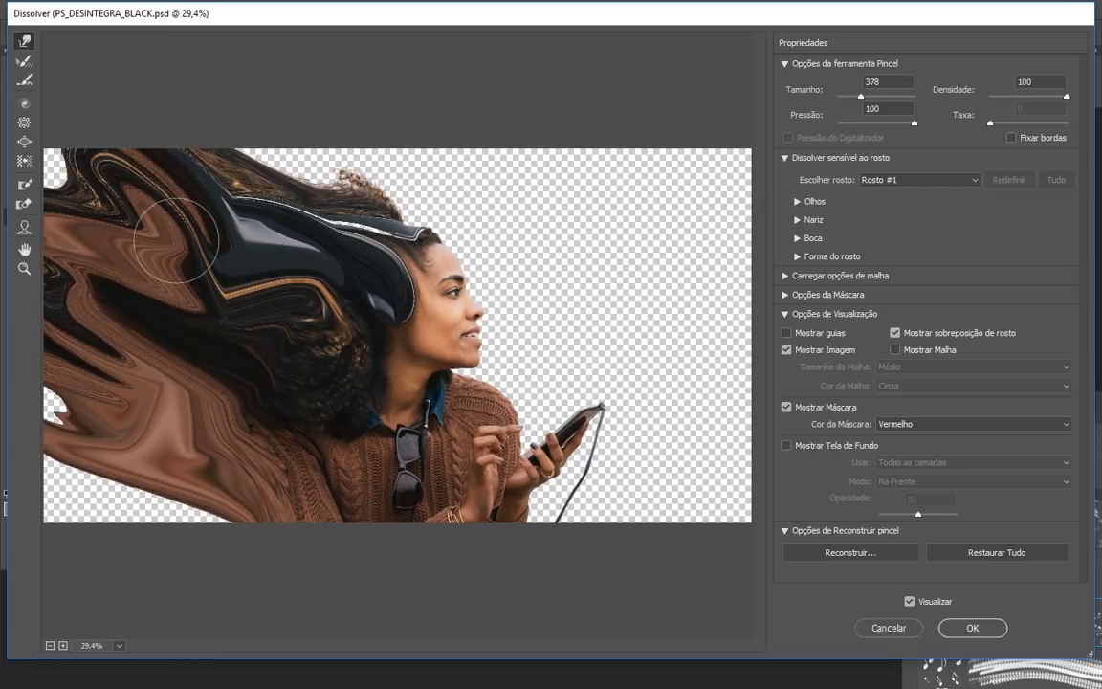
Pull the headphone and hair streaks up into the canvas's upper corner behind the head to cover the empty area
left_click_drag(161, 217, 91, 177)
left_click_drag(203, 218, 76, 112)
left_click_drag(272, 205, 106, 157)
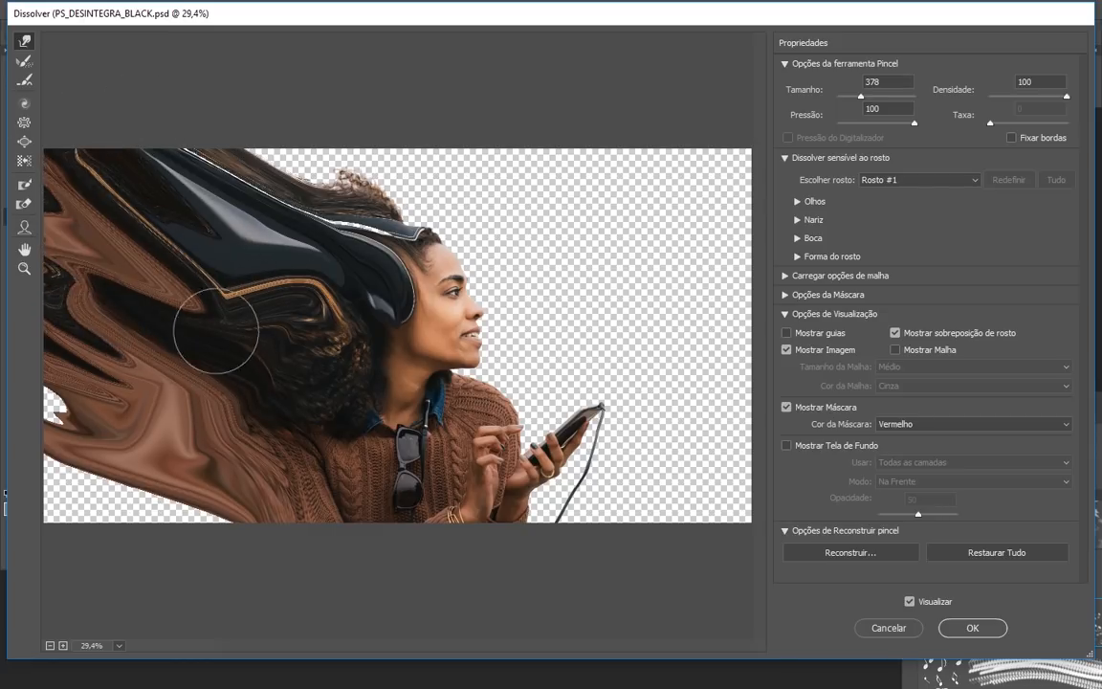
Smear the mixed hair and sweater swirls behind the head upward and outward past the canvas edge
left_click_drag(196, 302, 94, 85)
left_click_drag(244, 286, 64, 251)
left_click_drag(223, 393, 81, 182)
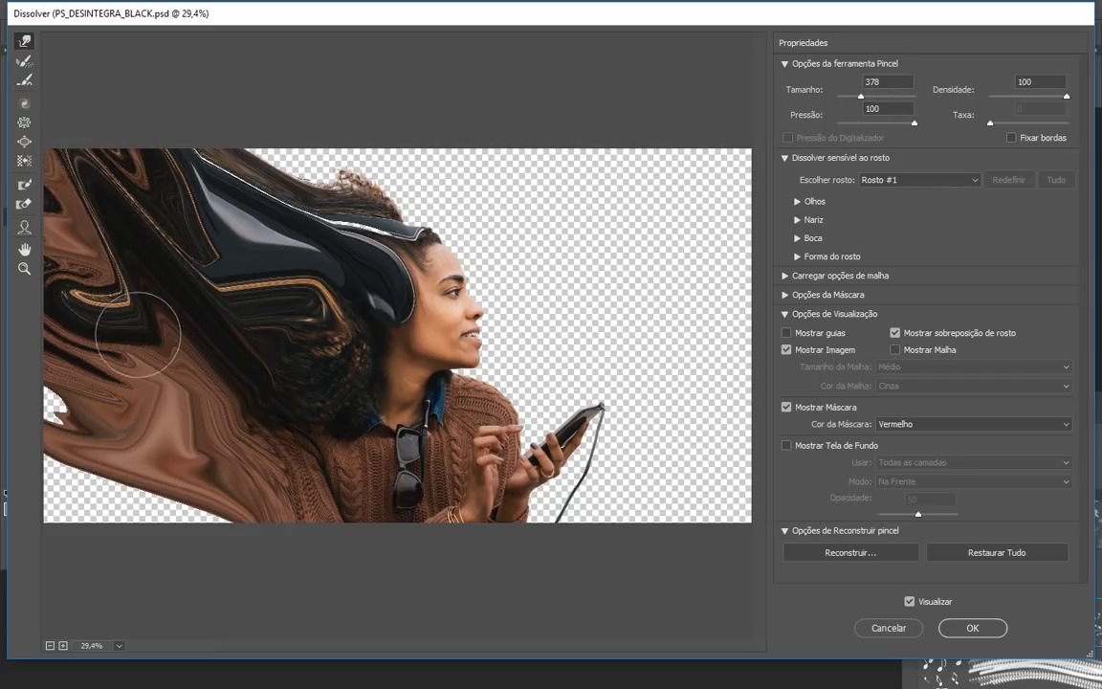
left_click_drag(123, 354, 73, 157)
left_click_drag(229, 241, 7, 207)
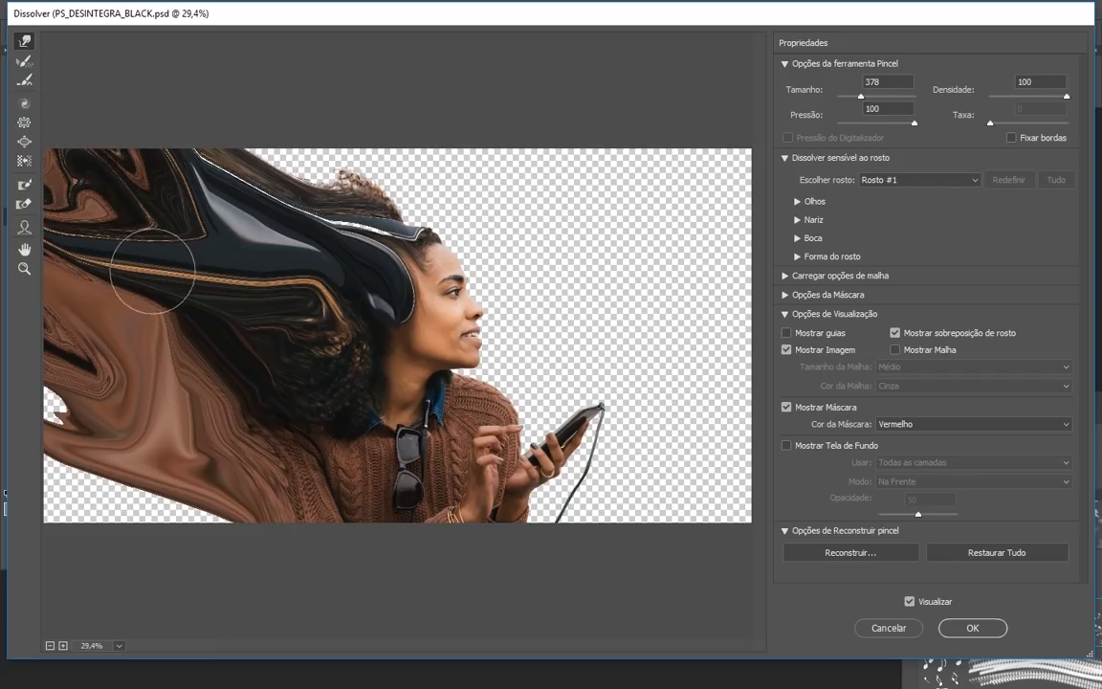
Stretch the lower hair and sweater outward to close the small gap at the canvas edge, blending brown into the hair
left_click_drag(217, 281, 48, 234)
left_click_drag(216, 368, 52, 387)
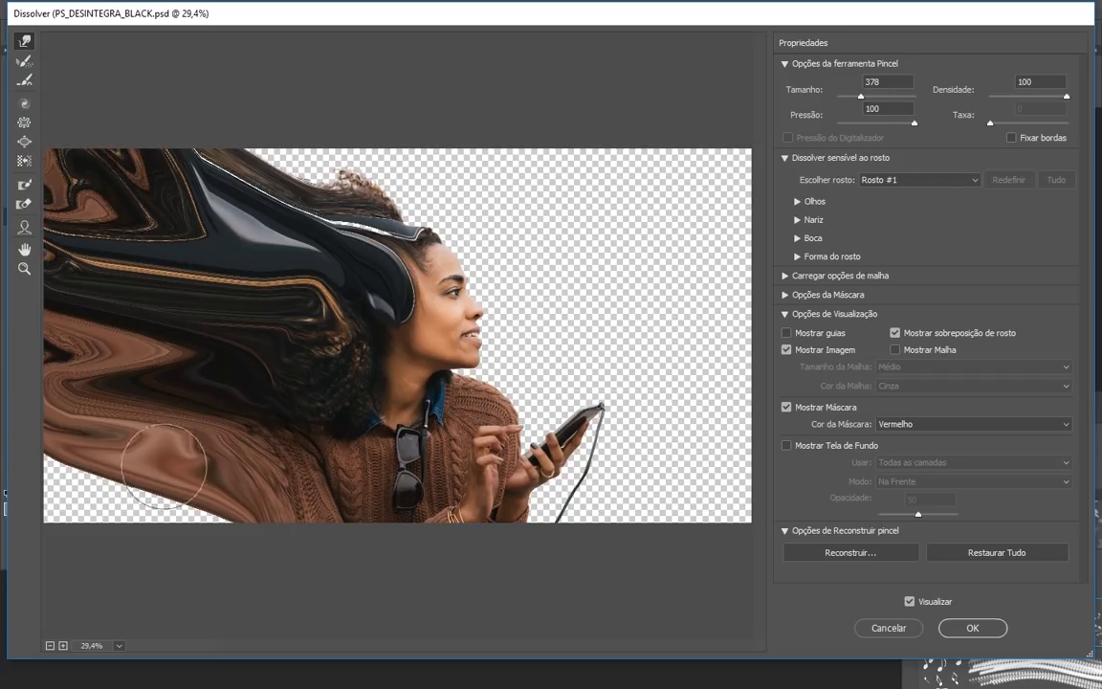
left_click_drag(149, 416, 98, 226)
left_click_drag(239, 366, 35, 308)
left_click_drag(106, 275, 12, 256)
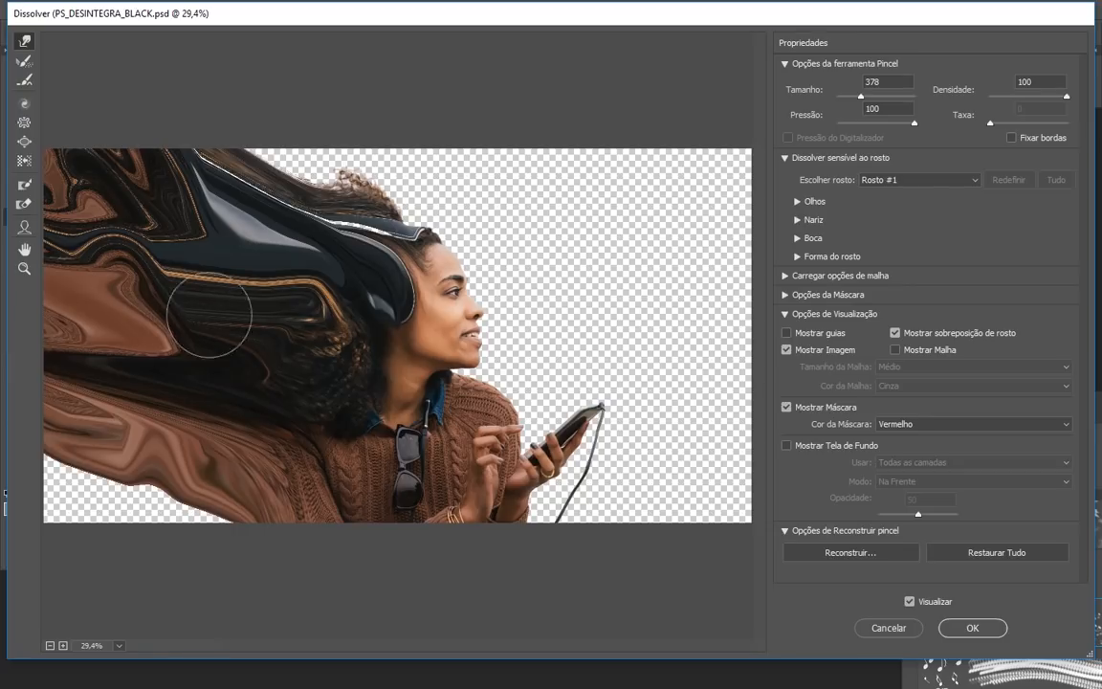
Bend the headphones' orange outline and the surrounding dark streaks behind the head into smoother waves
left_click_drag(171, 280, 19, 220)
left_click_drag(125, 309, 117, 202)
left_click_drag(230, 218, 119, 245)
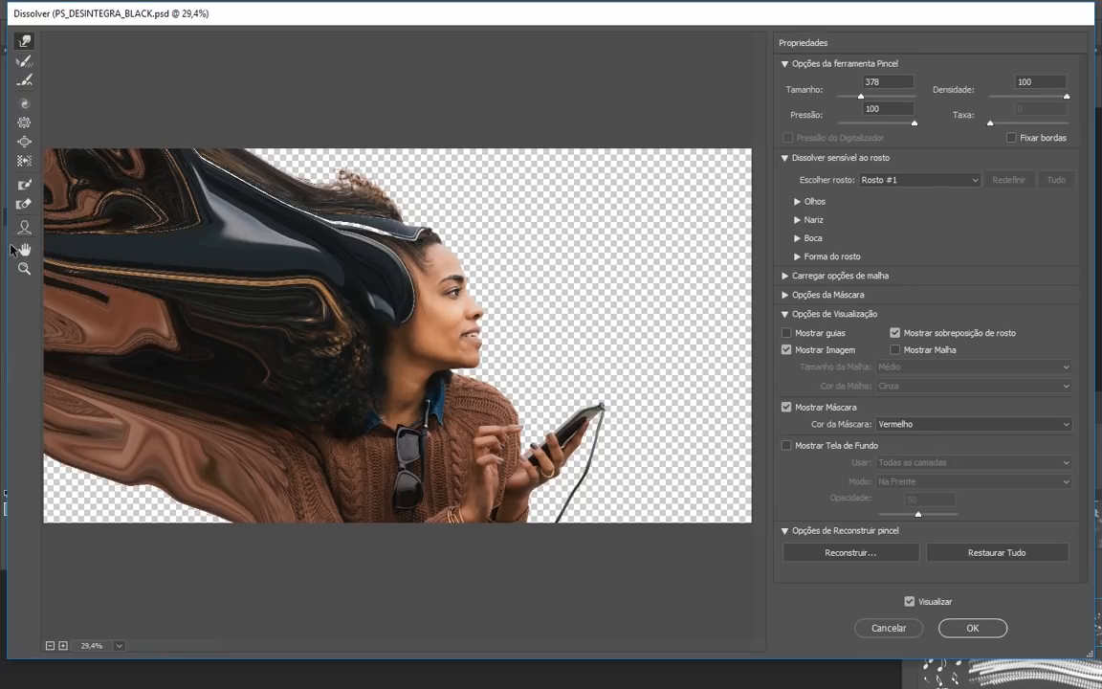
left_click_drag(210, 292, 172, 201)
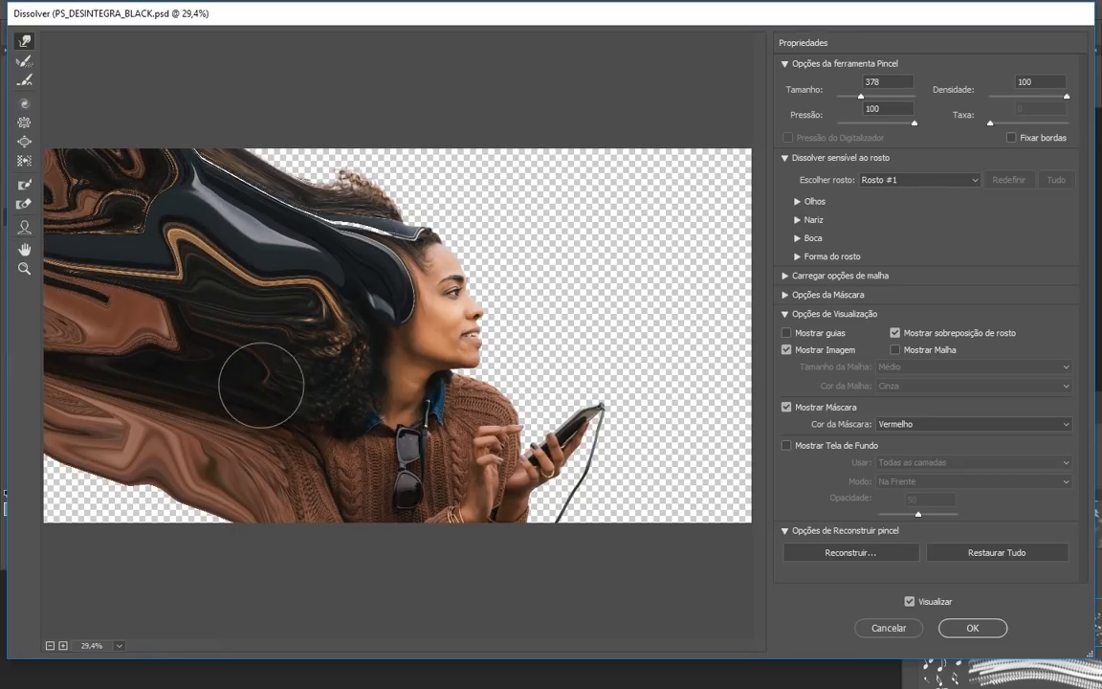
Distort the sweater's back, the headphones and the collar area with more warp strokes, and apply the Liquify filter
left_click_drag(213, 437, 156, 443)
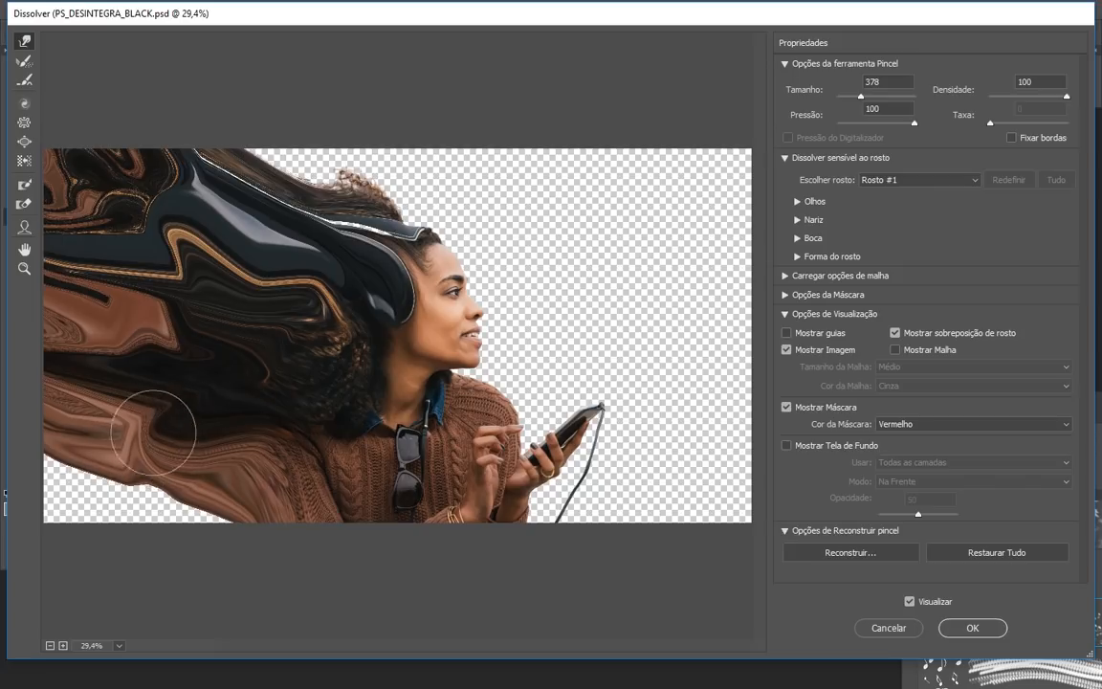
mouse_move(119, 392)
left_mouse_down()
mouse_move(94, 425)
mouse_move(112, 367)
mouse_move(120, 273)
mouse_move(90, 229)
mouse_move(125, 184)
mouse_move(223, 263)
mouse_move(263, 259)
mouse_move(235, 263)
mouse_move(230, 215)
mouse_move(312, 237)
mouse_move(230, 215)
mouse_move(296, 216)
mouse_move(287, 196)
mouse_move(247, 271)
mouse_move(418, 267)
mouse_move(381, 199)
mouse_move(228, 134)
mouse_move(381, 212)
mouse_move(423, 214)
mouse_move(340, 180)
mouse_move(323, 241)
mouse_move(398, 293)
mouse_move(321, 229)
mouse_move(353, 266)
mouse_move(291, 215)
mouse_move(260, 229)
mouse_move(250, 203)
mouse_move(267, 220)
mouse_move(229, 194)
mouse_move(322, 270)
mouse_move(368, 402)
mouse_move(363, 423)
mouse_move(335, 393)
mouse_move(244, 378)
mouse_move(348, 453)
left_mouse_up()
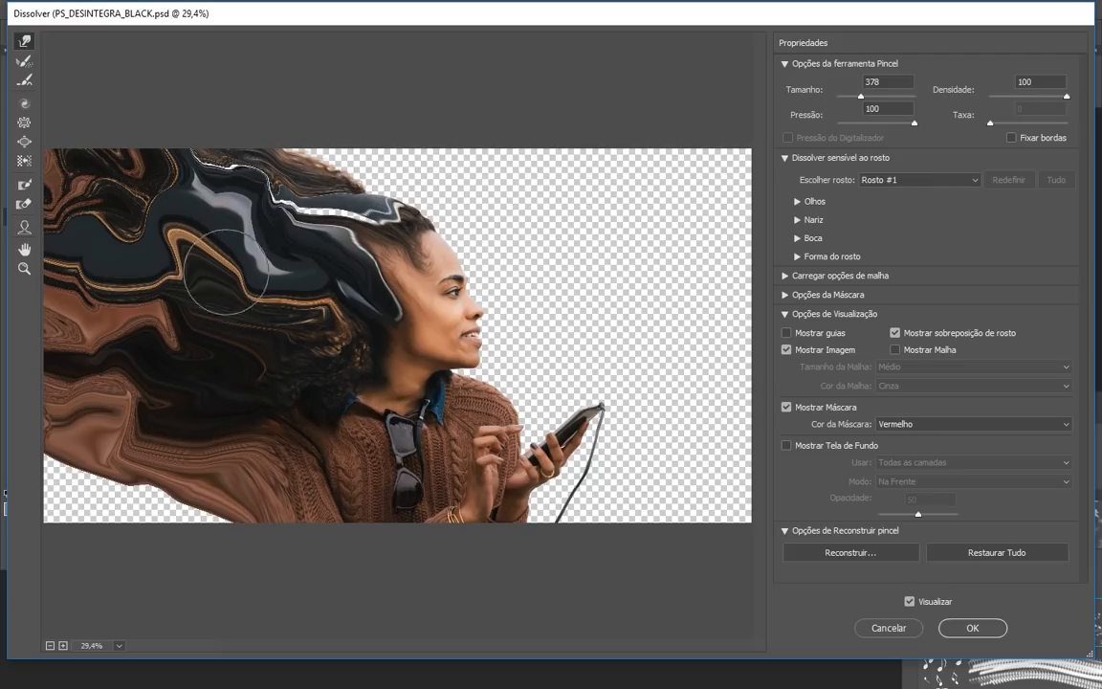
left_click(975, 628)
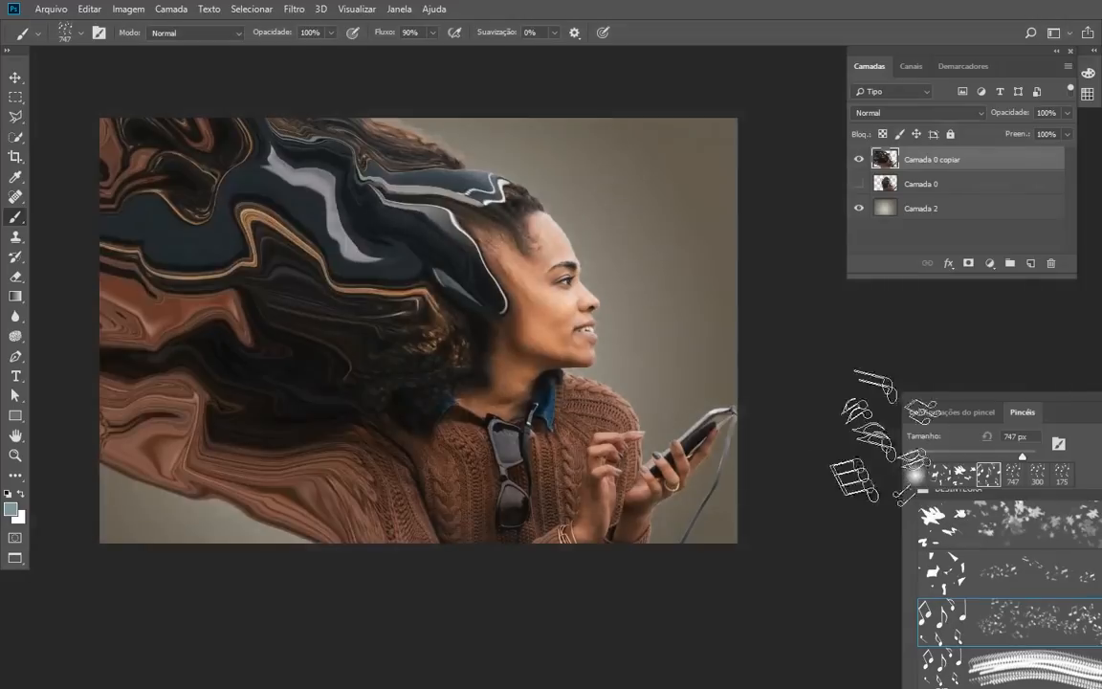
Hide the liquified layer Camada 0 copiar and show the original Camada 0 layer
left_click(859, 160)
left_click(859, 184)
left_click(859, 184)
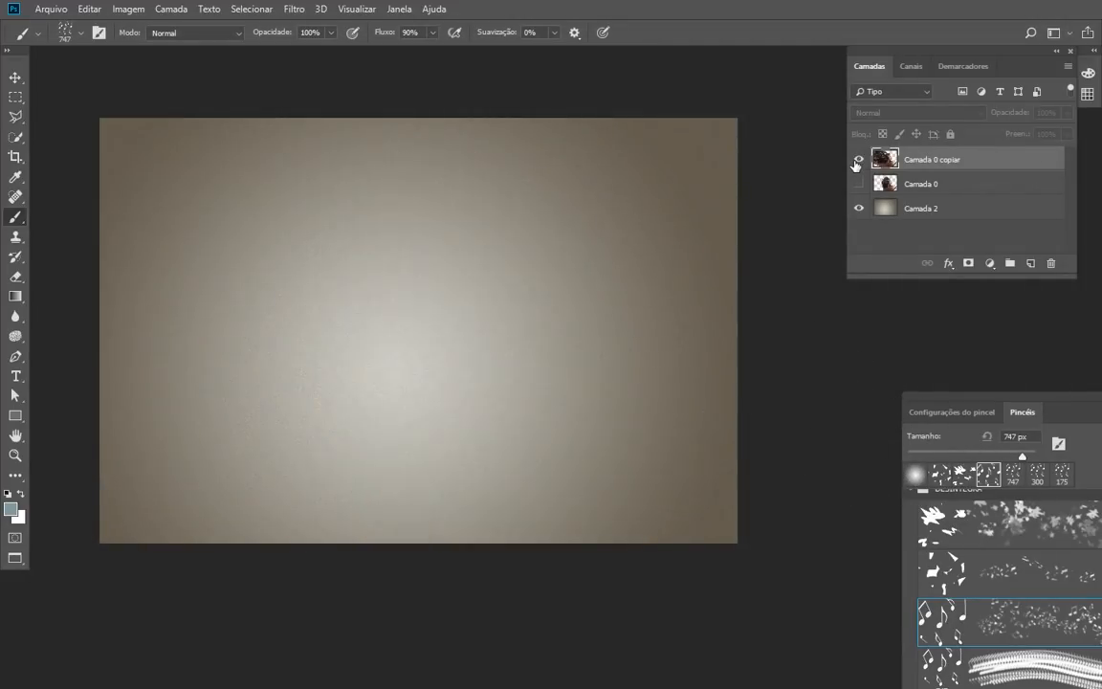
left_click(859, 159)
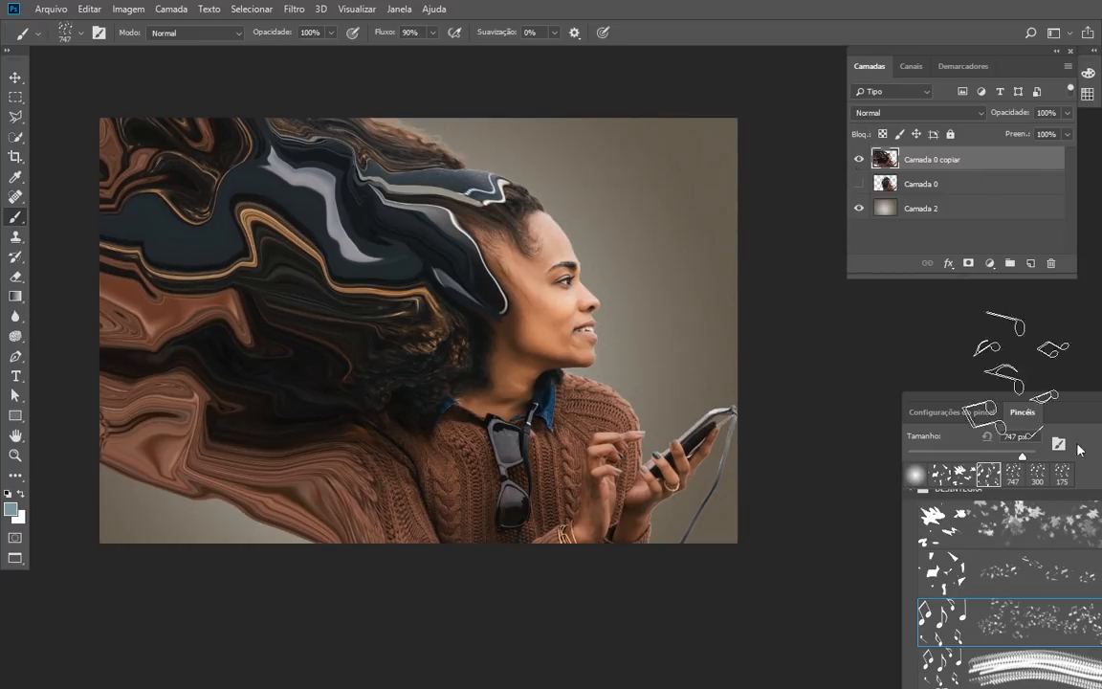
left_click(865, 158)
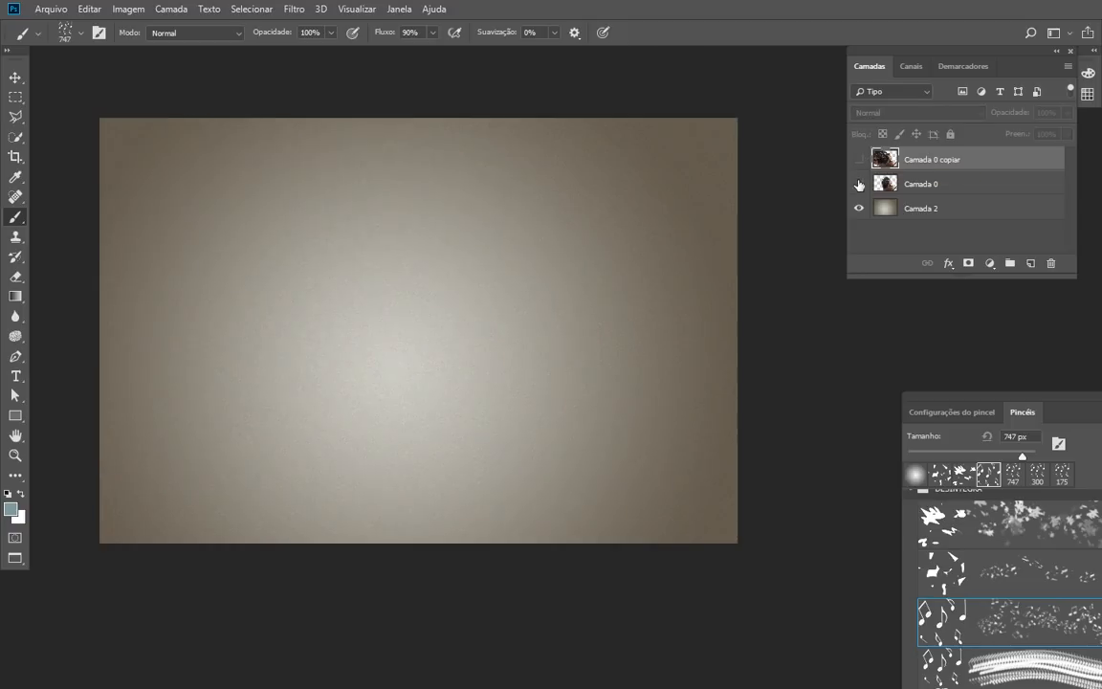
left_click(858, 184)
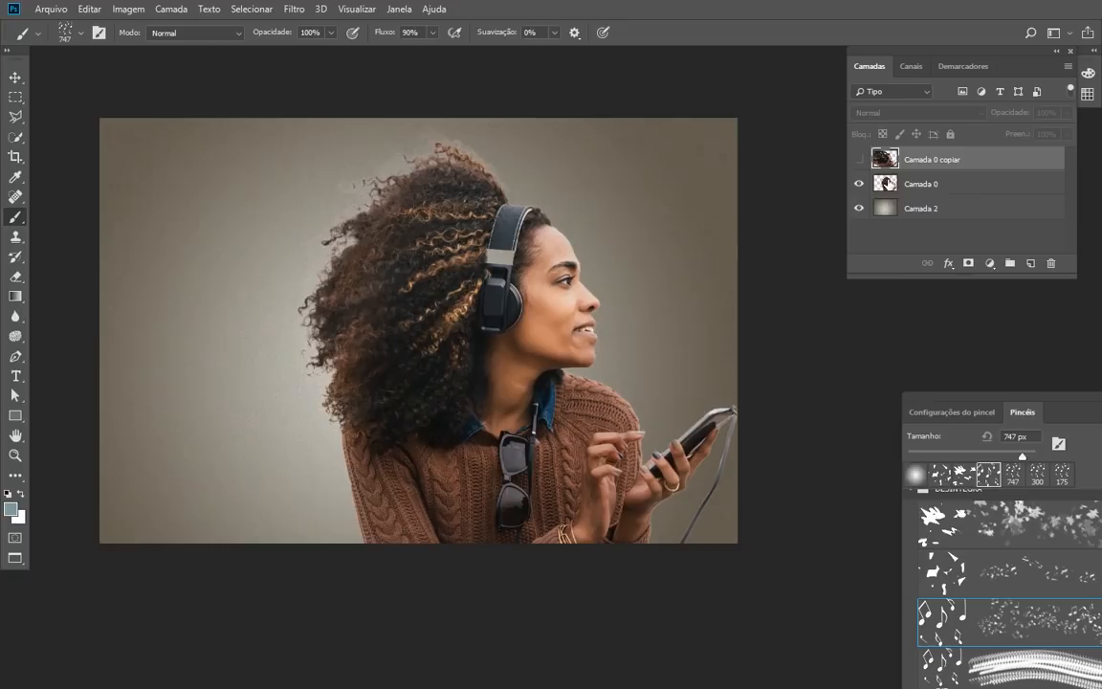
Add a white layer mask to Camada 0 and make the mask the active painting target
left_click(937, 188)
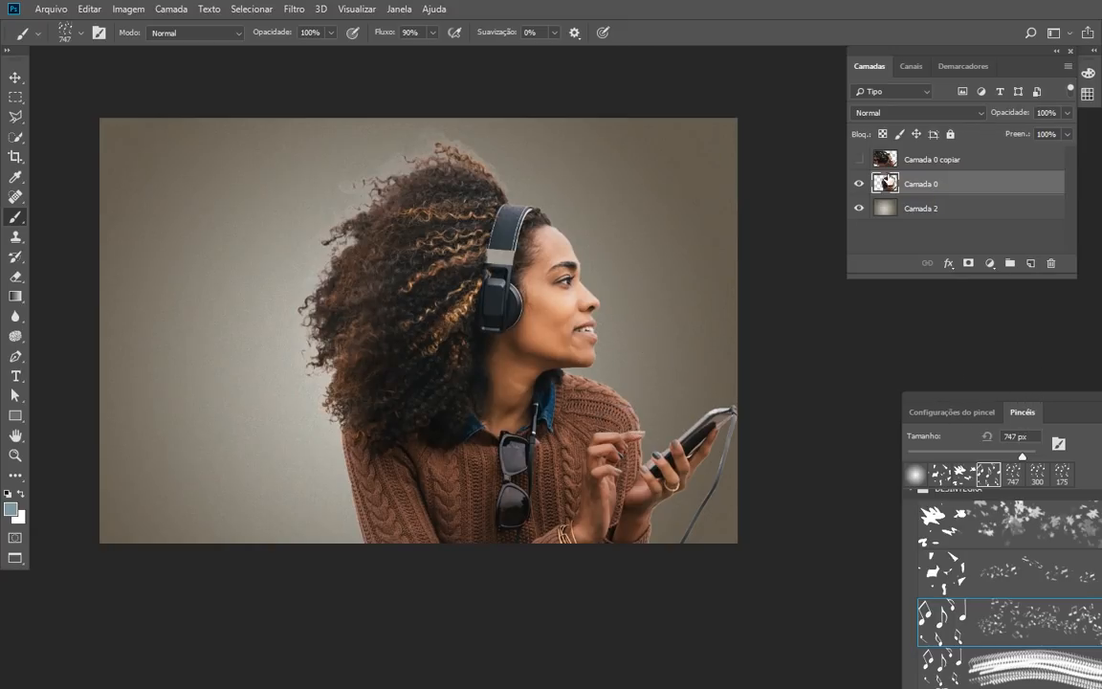
left_click(860, 184)
left_click(860, 185)
left_click(860, 185)
left_click(860, 185)
left_click(968, 264)
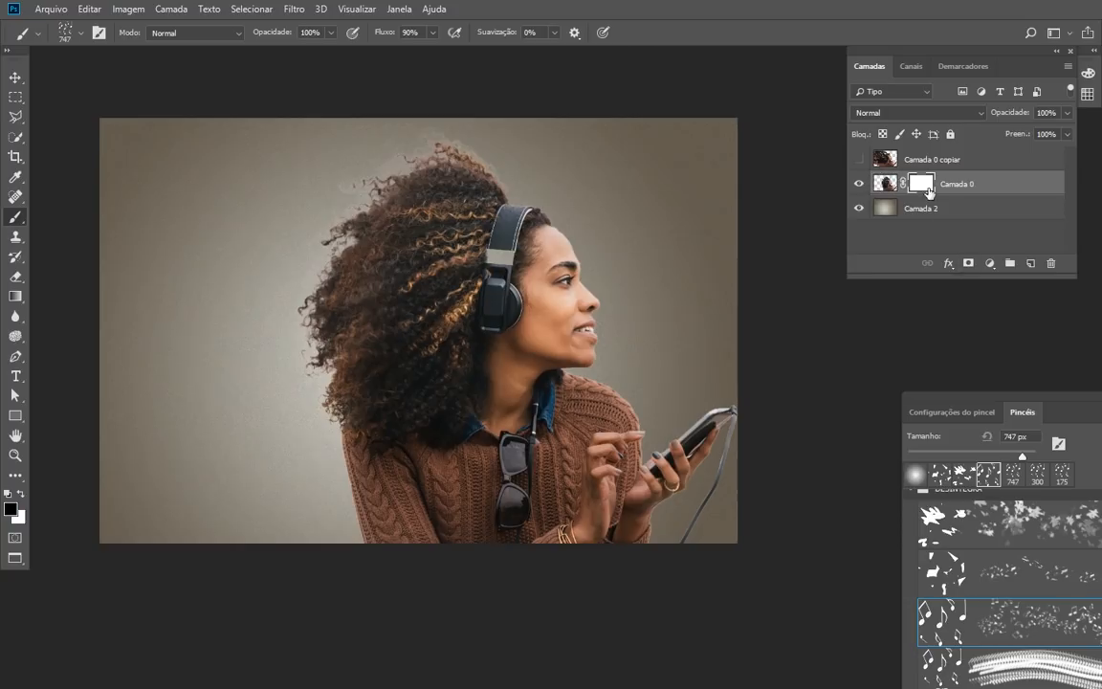
left_click(887, 185)
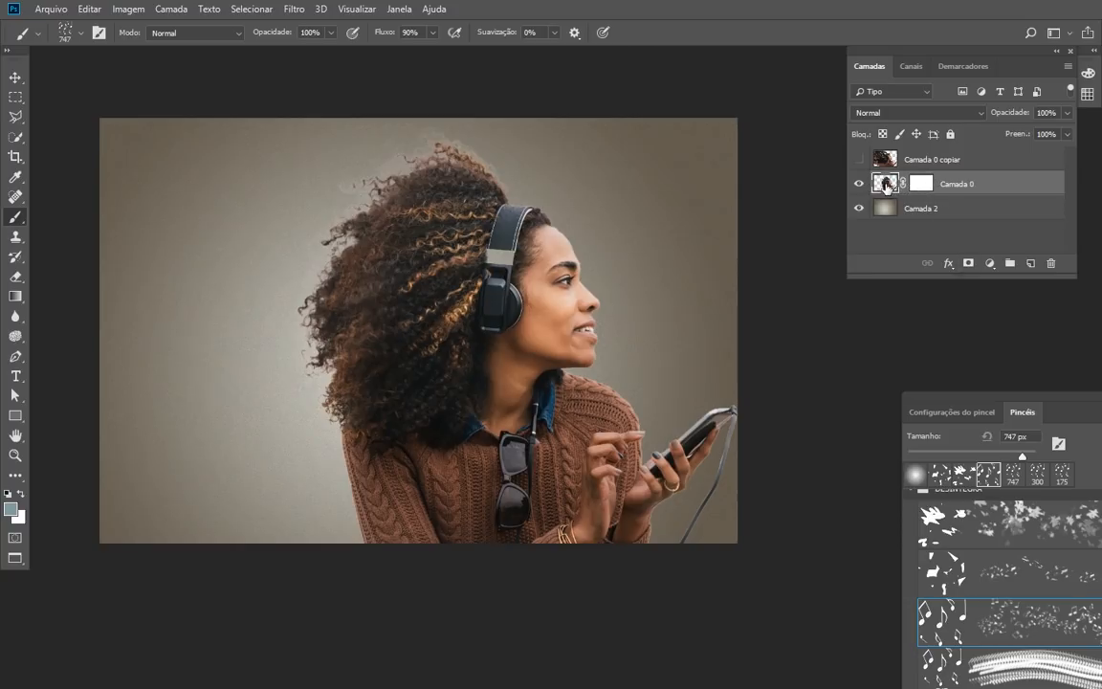
left_click(924, 186)
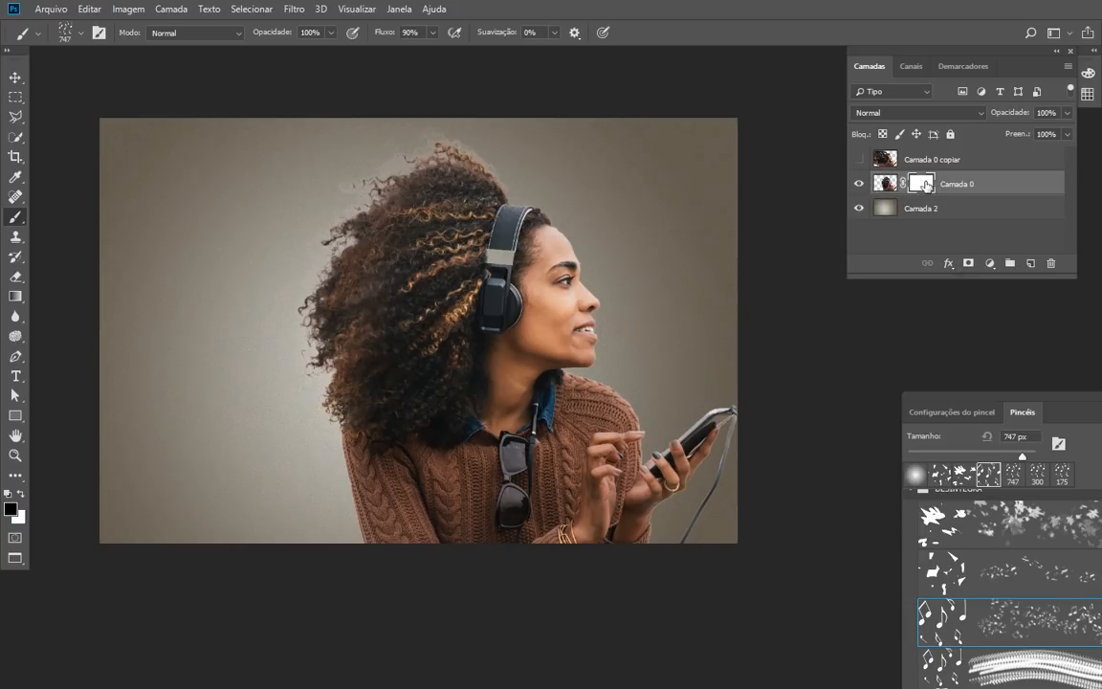
left_click(888, 187)
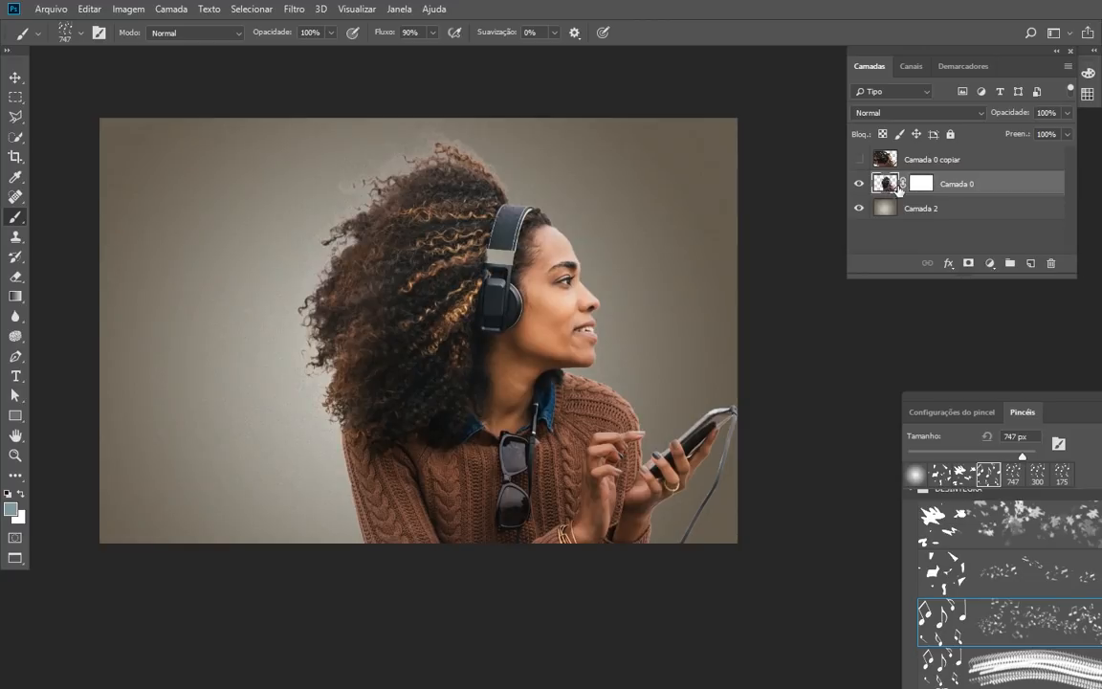
left_click(924, 186)
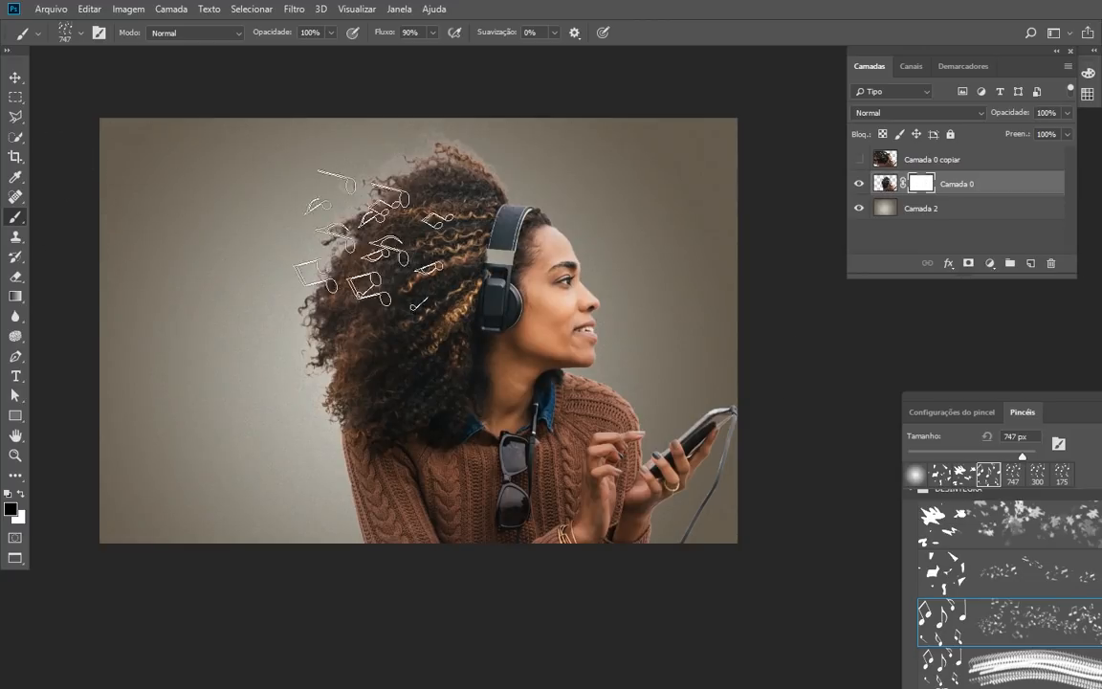
Move the brush presets below the layer list and look through the music-note brushes in the DESINTEGRA group
mouse_move(1021, 422)
left_mouse_down()
mouse_move(940, 341)
mouse_move(977, 307)
left_mouse_up()
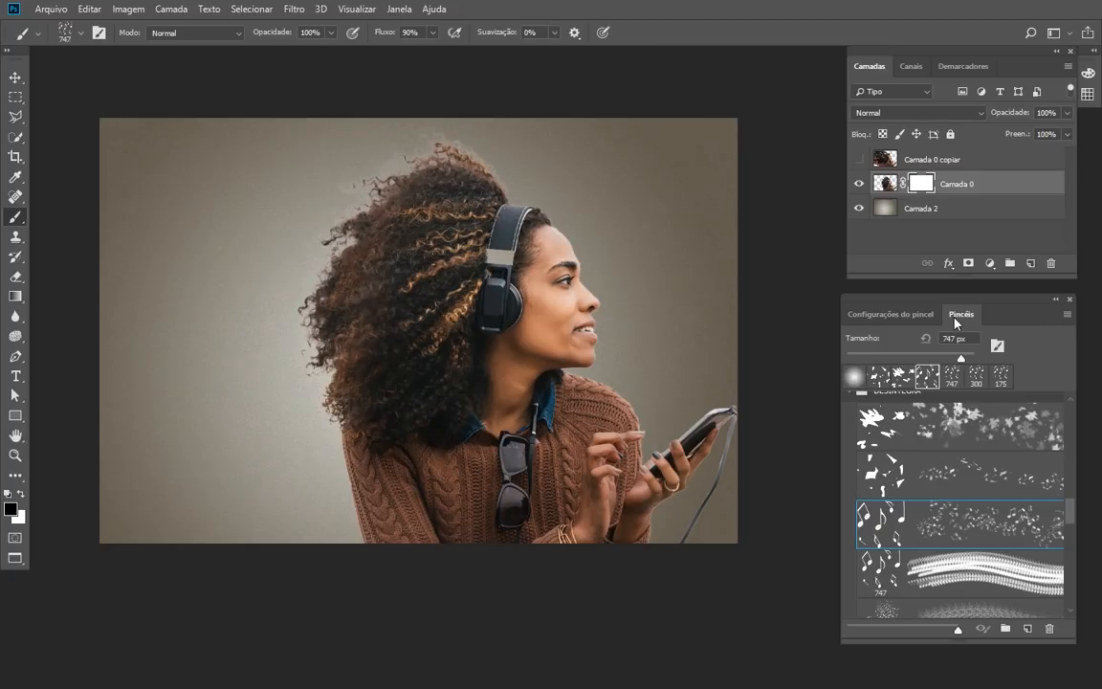
left_click(1068, 315)
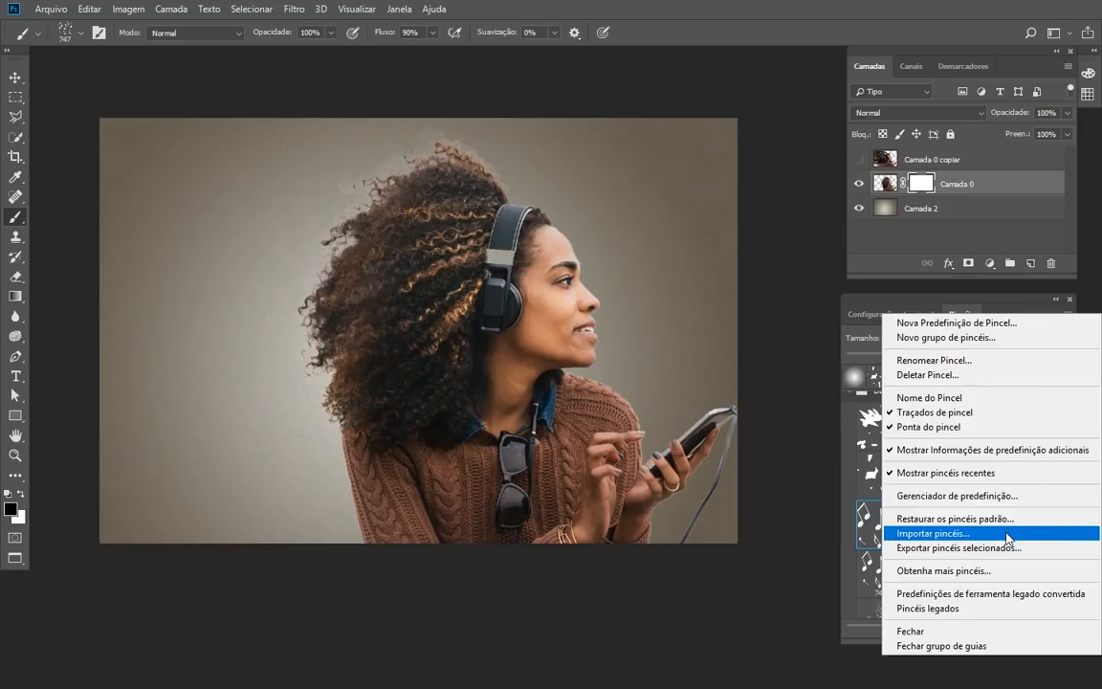
left_click(1002, 309)
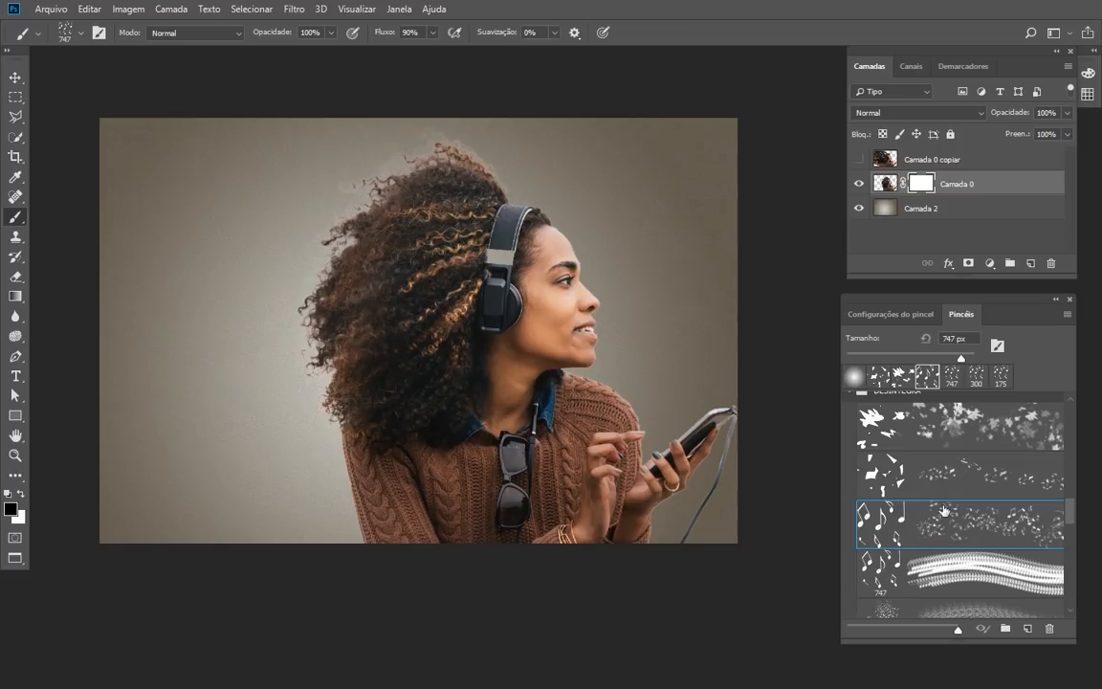
mouse_move(1072, 516)
left_mouse_down()
mouse_move(1071, 613)
mouse_move(1089, 550)
mouse_move(1085, 500)
mouse_move(1092, 512)
left_mouse_up()
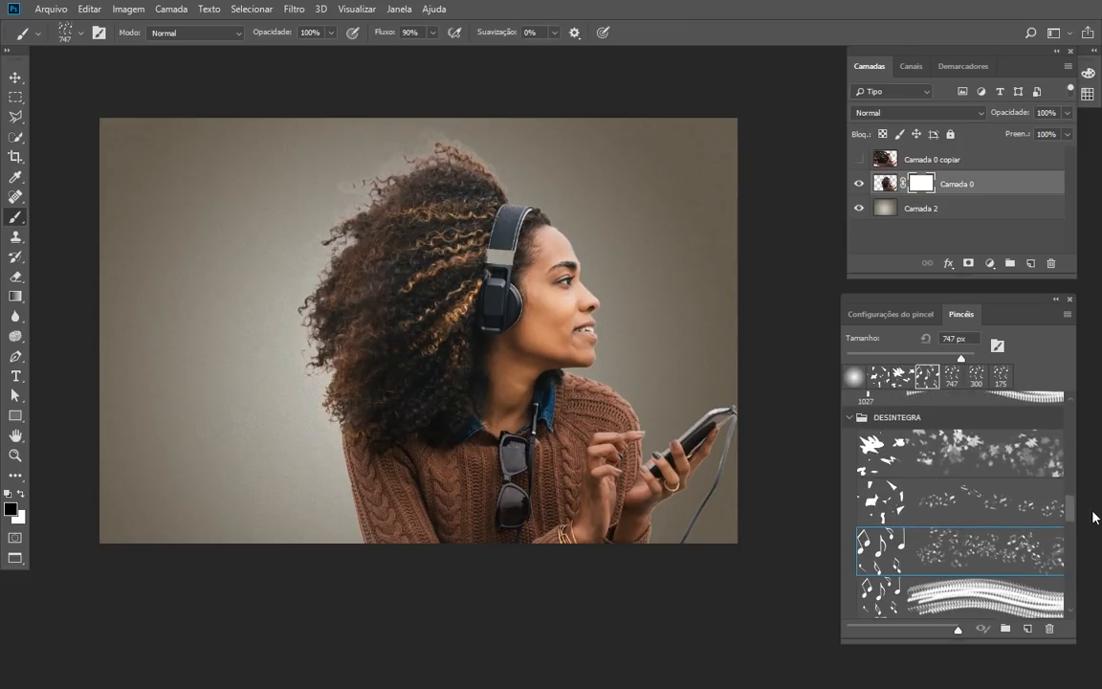
scroll(1005, 534, "down", 1)
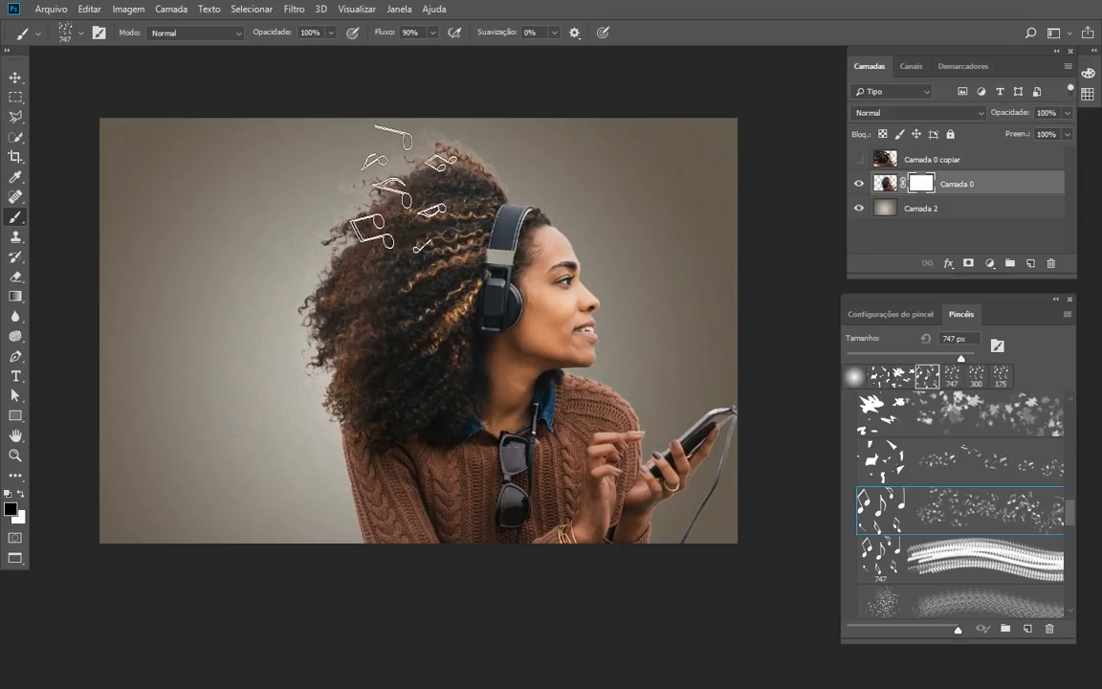
Paint black music notes on Camada 0's mask along the back of the hair and sweater with a 400 px brush
key("bracketleft")
key("bracketleft")
key("bracketleft")
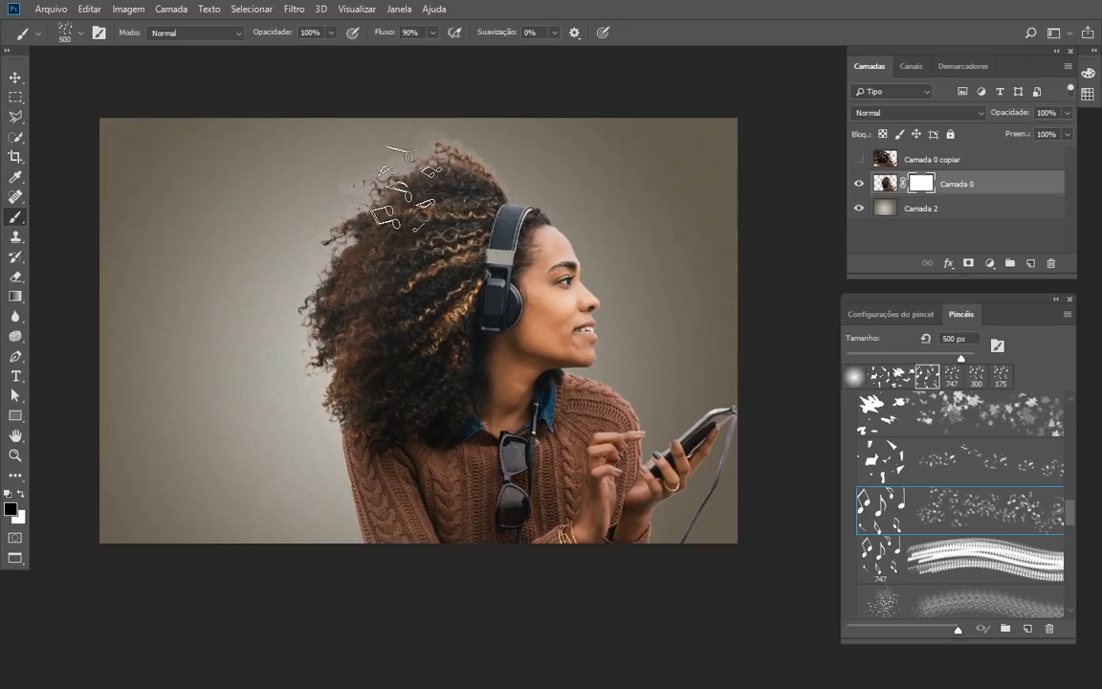
key("bracketleft")
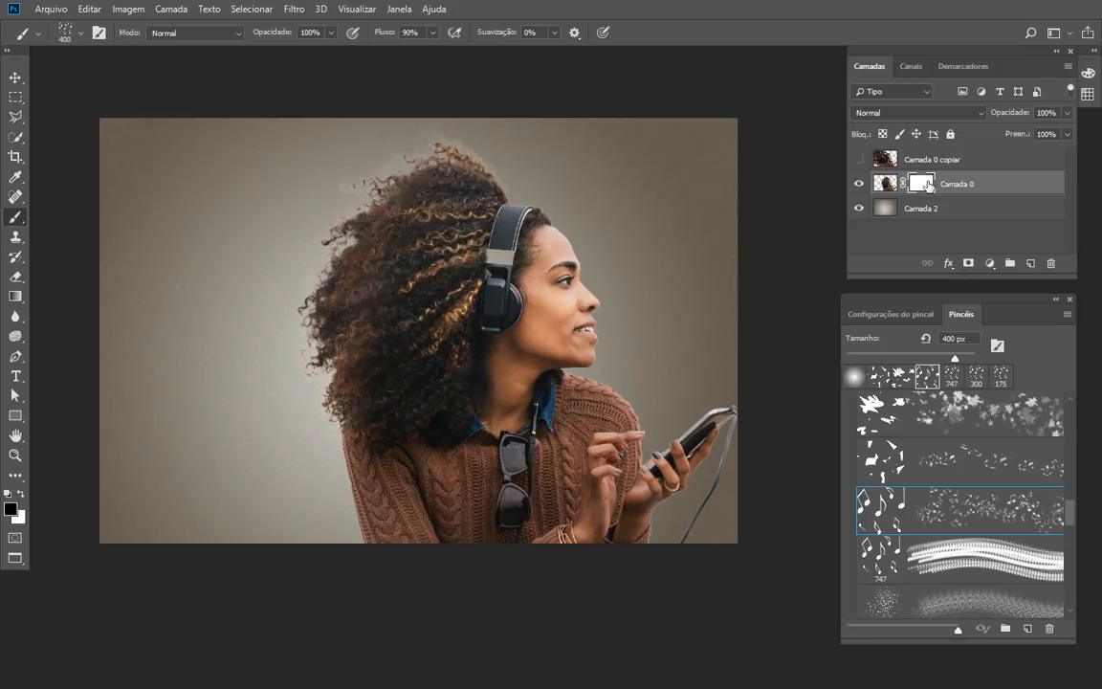
left_click(859, 185)
left_click(858, 185)
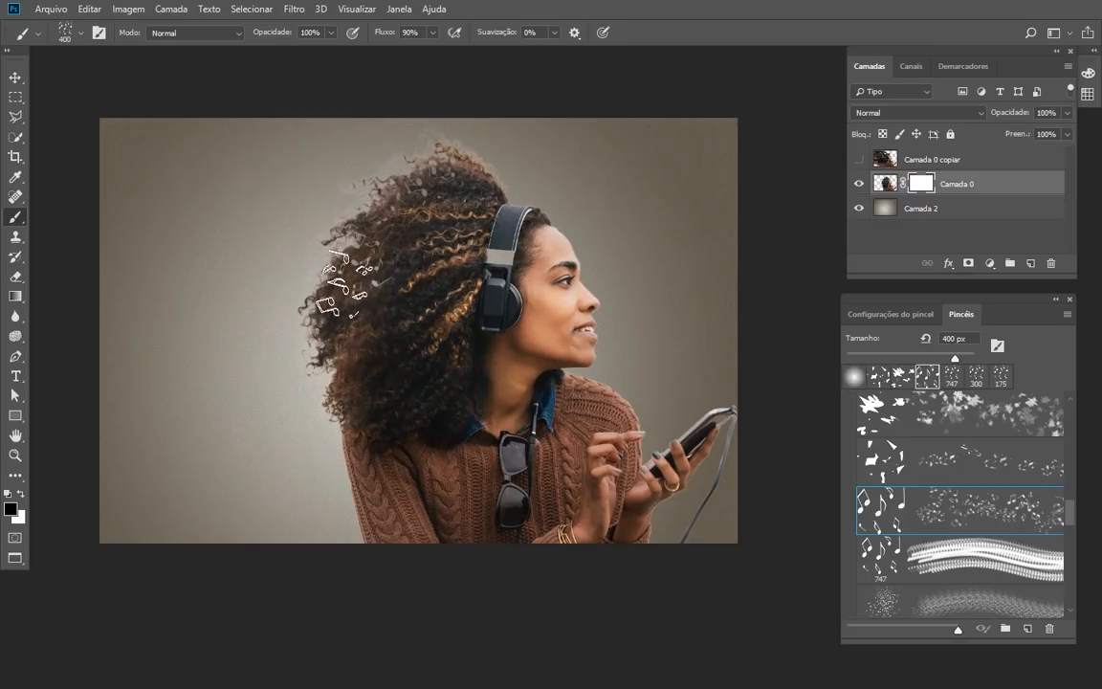
mouse_move(346, 283)
left_mouse_down()
mouse_move(318, 330)
mouse_move(314, 366)
mouse_move(327, 454)
mouse_move(356, 540)
mouse_move(339, 459)
mouse_move(363, 559)
mouse_move(337, 483)
left_mouse_up()
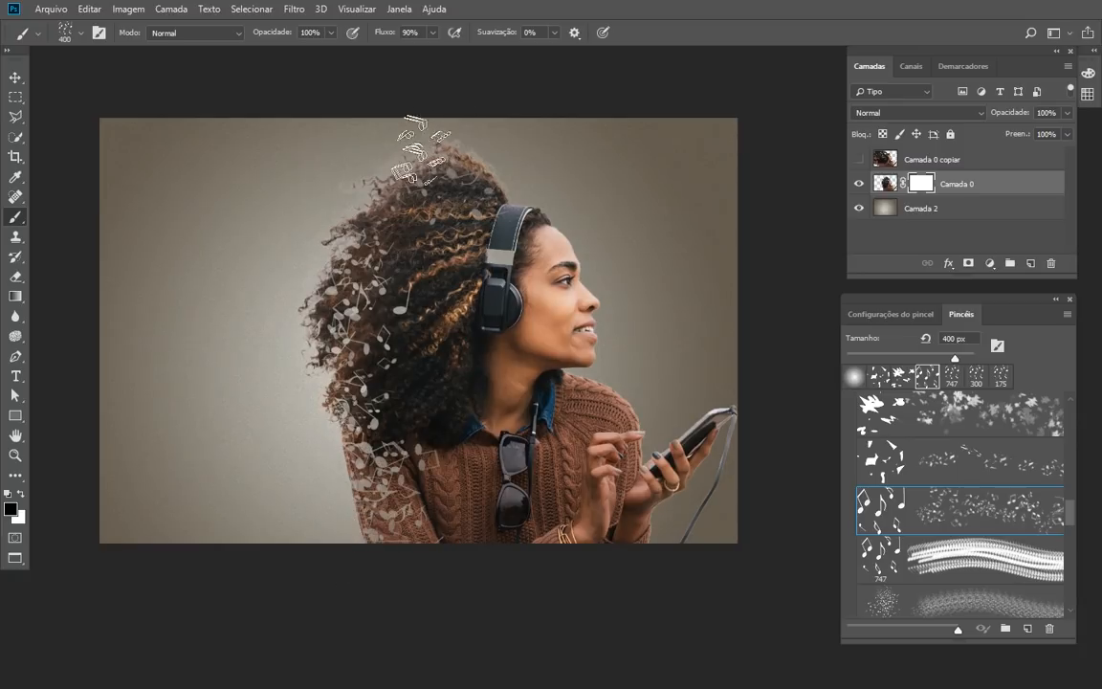
Paint black music notes on Camada 0's mask along the outer edge of the hair with a 150 px brush
key("bracketleft")
key("bracketleft")
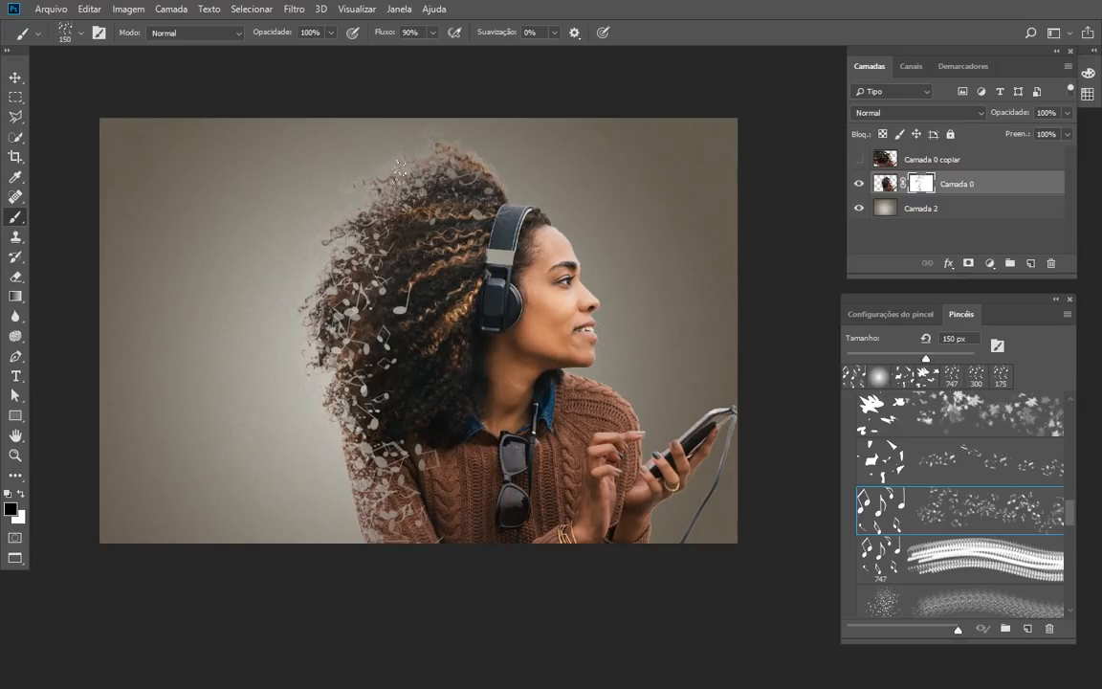
left_click_drag(398, 198, 380, 239)
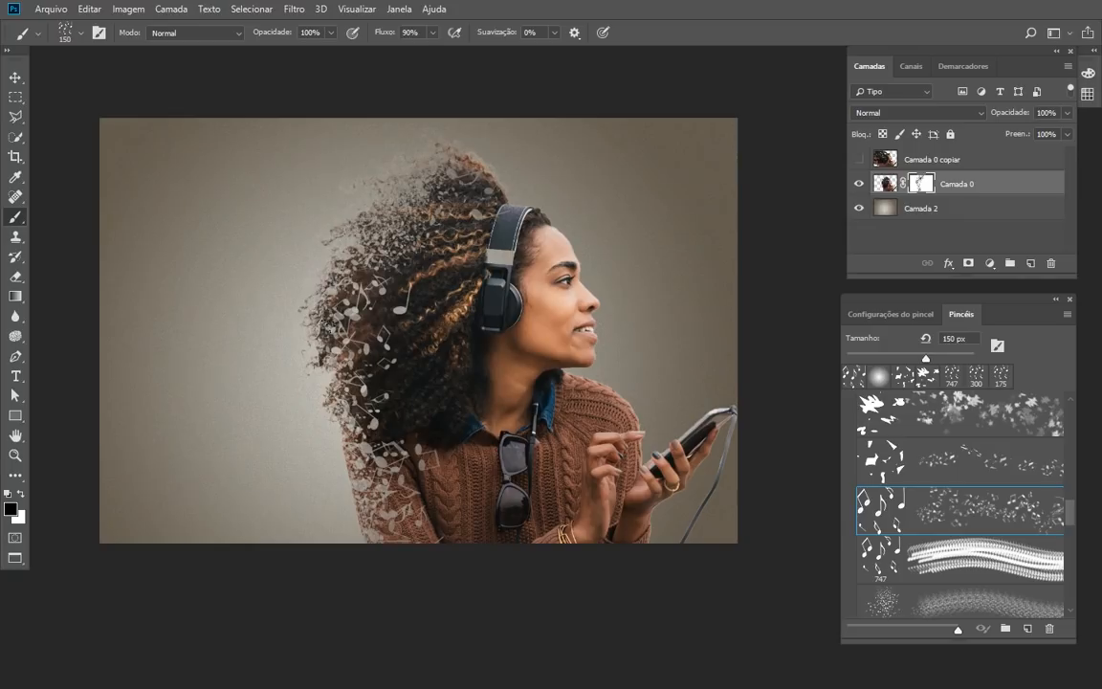
left_click_drag(291, 277, 306, 315)
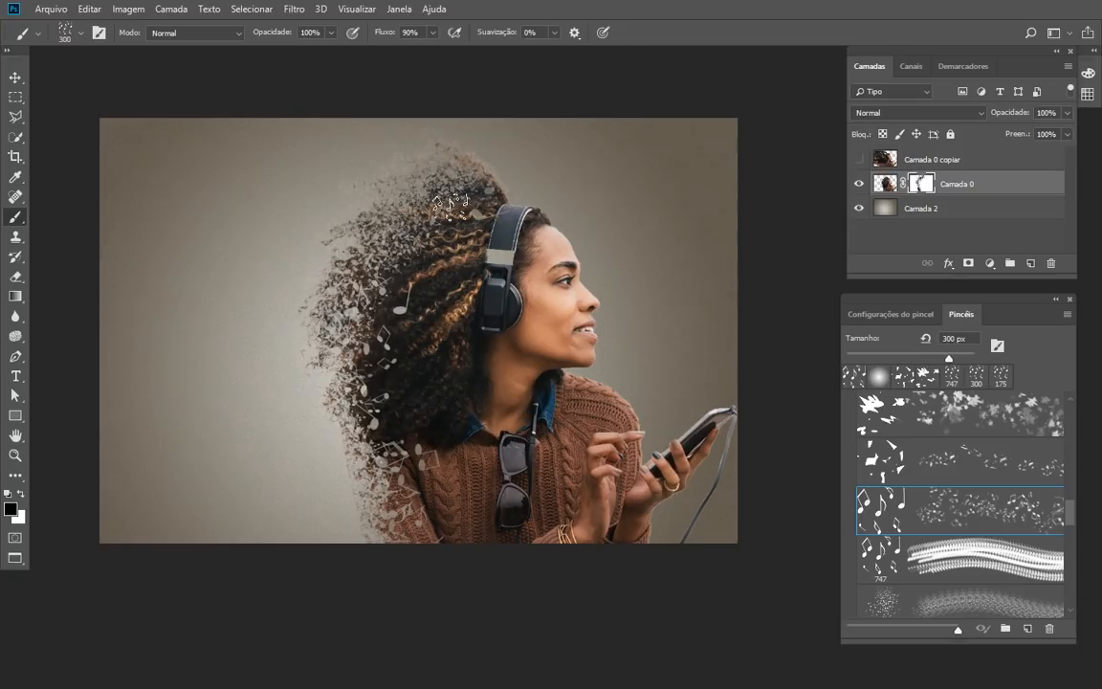
Paint black music notes deeper into the hair on Camada 0's mask with a 300 px brush
left_click_drag(430, 201, 387, 323)
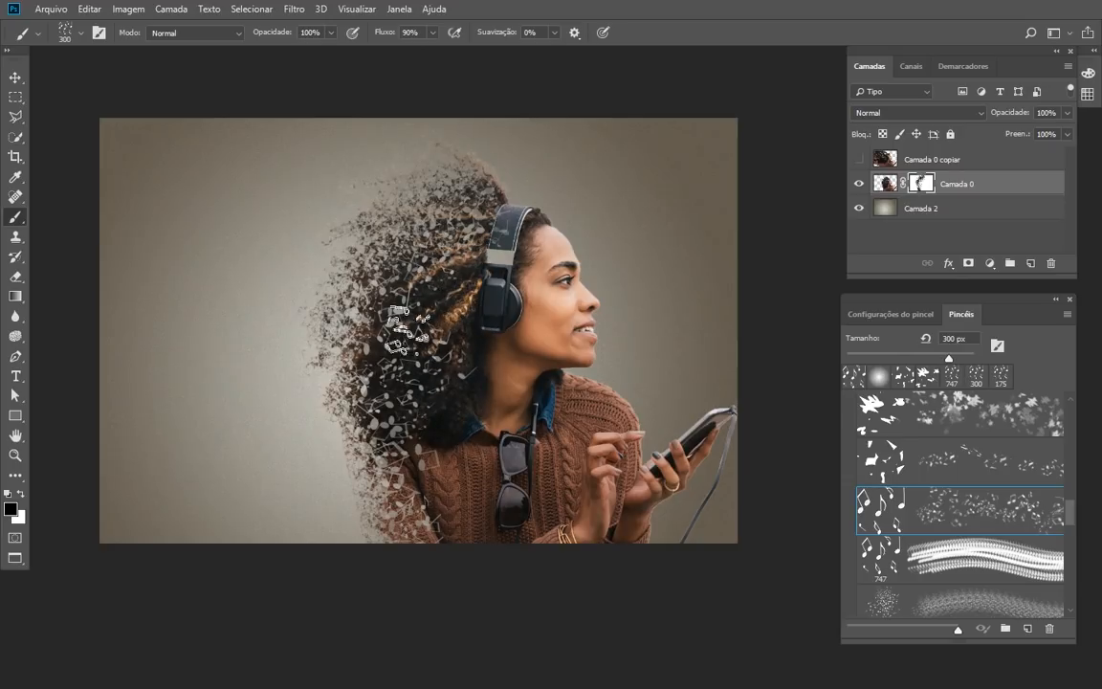
scroll(460, 313, "up", 1)
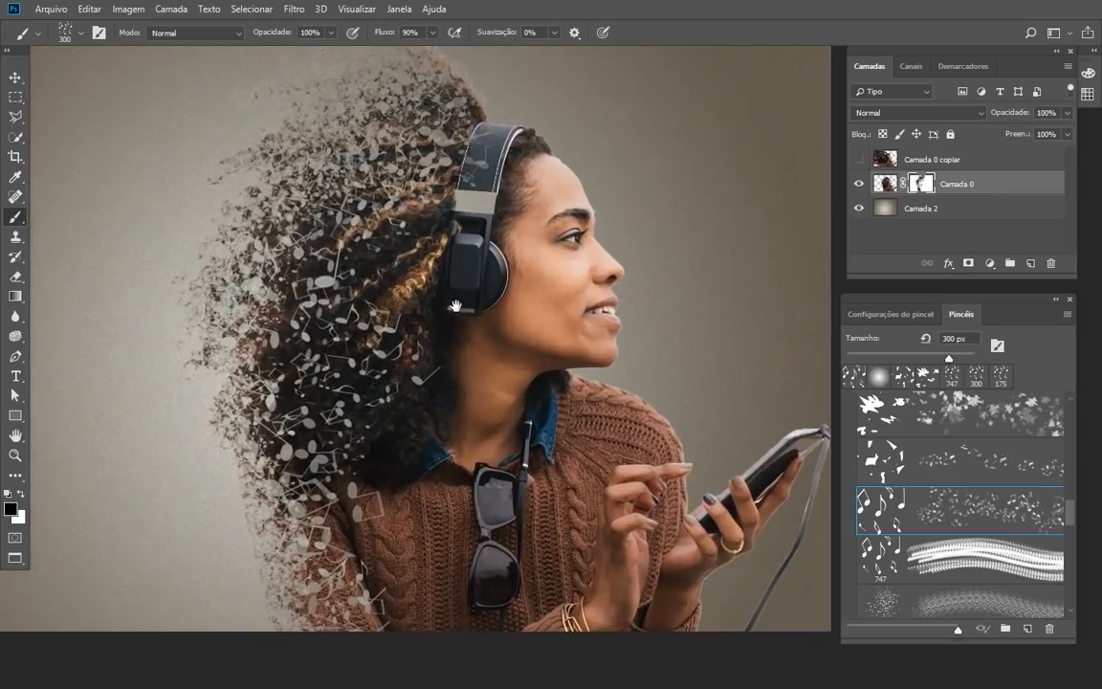
left_click_drag(455, 306, 568, 352)
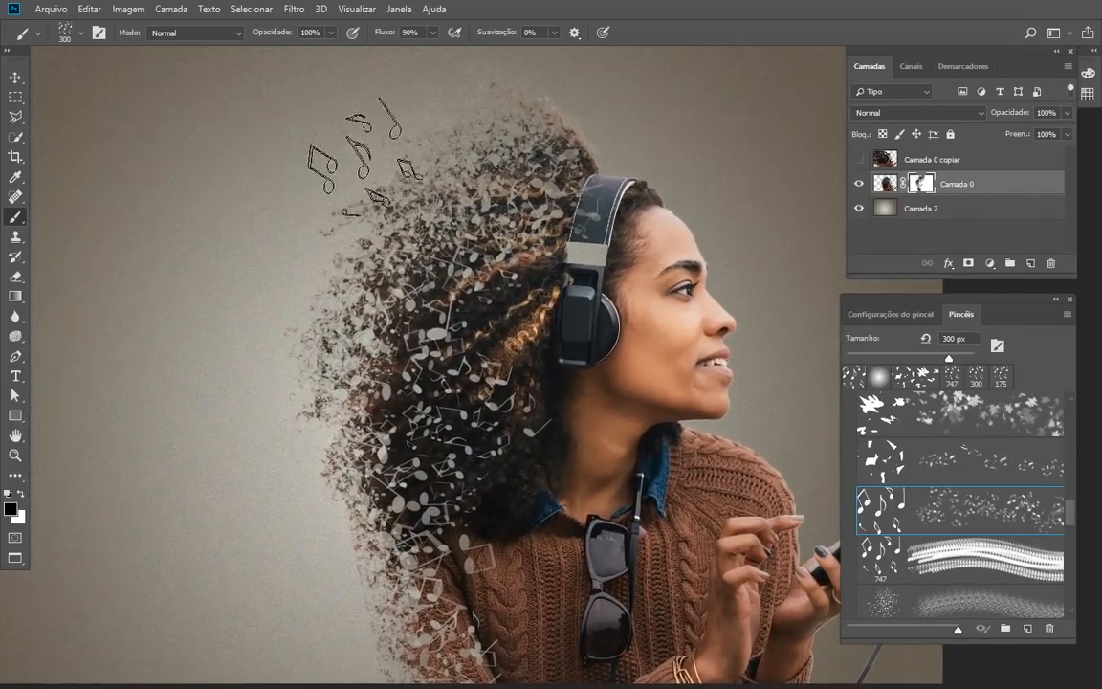
scroll(431, 160, "up", 3)
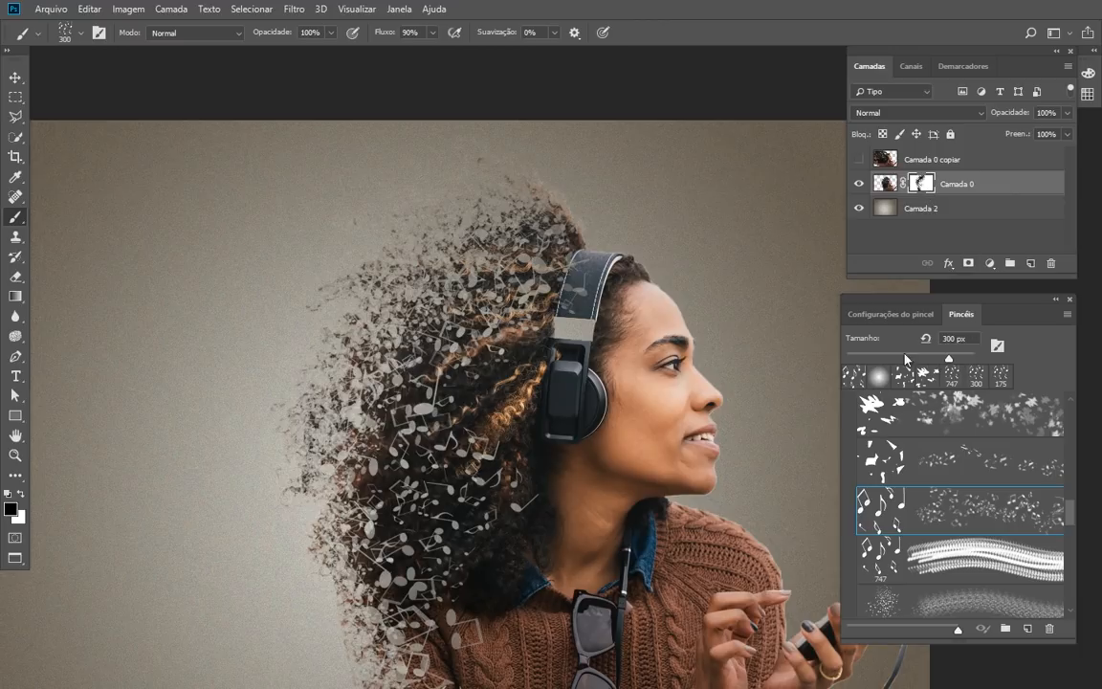
Fade the outer edge of the hair and sweater on Camada 0's mask with a soft round 400 px black brush at 20% opacity
left_click(878, 375)
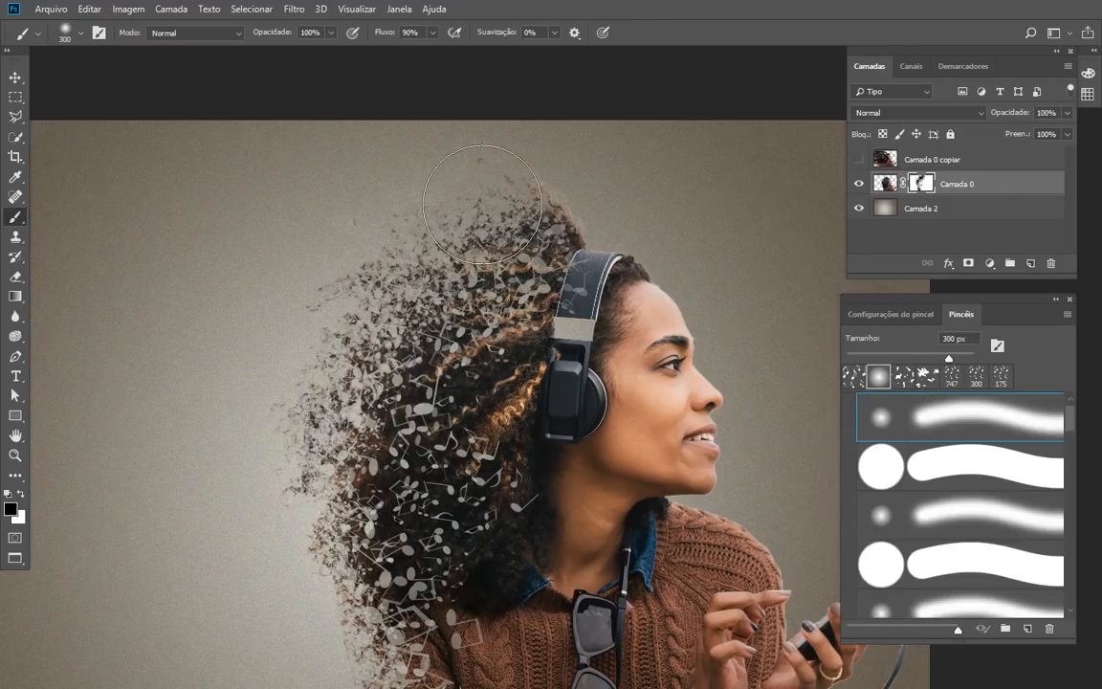
key("bracketright")
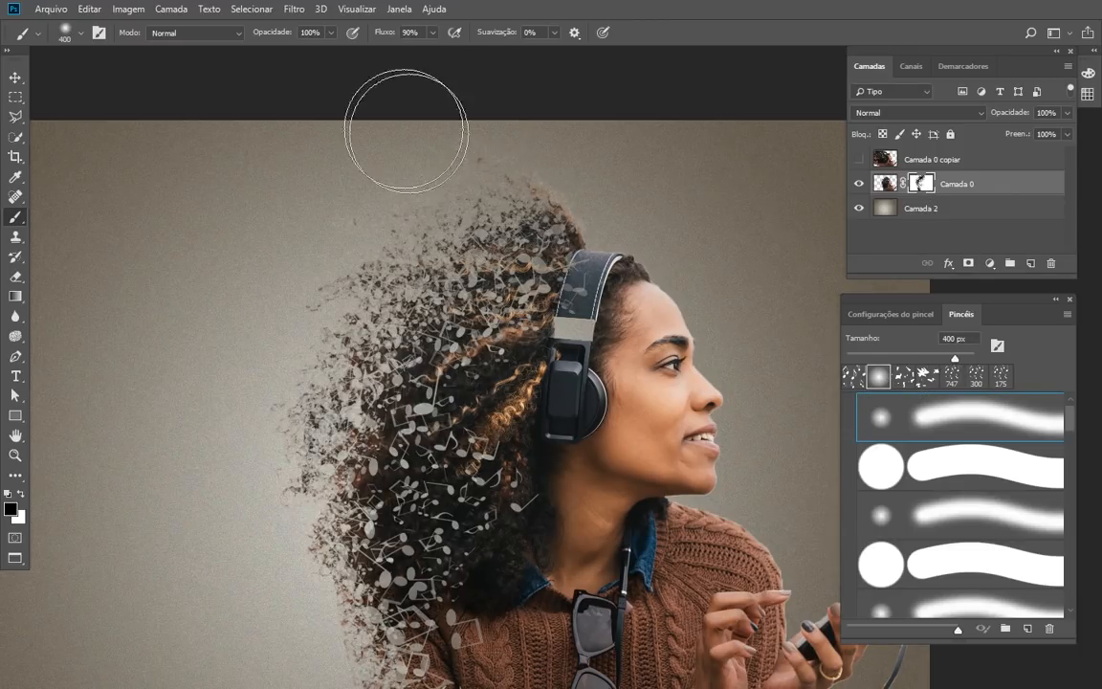
key("2")
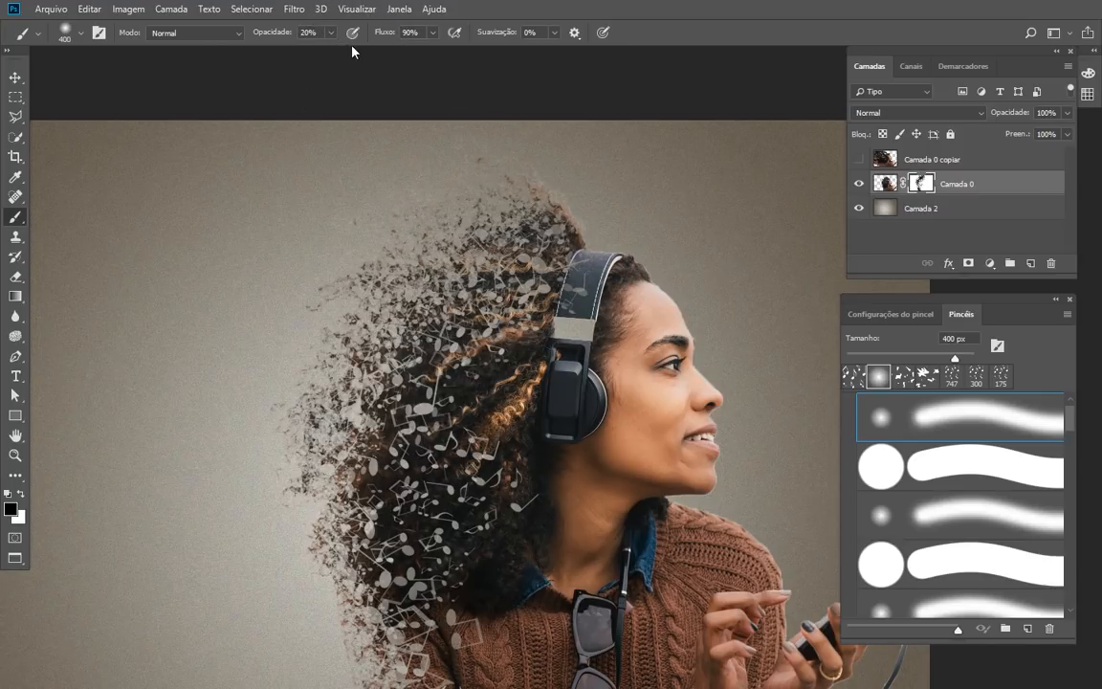
key("0")
key("5")
key("2")
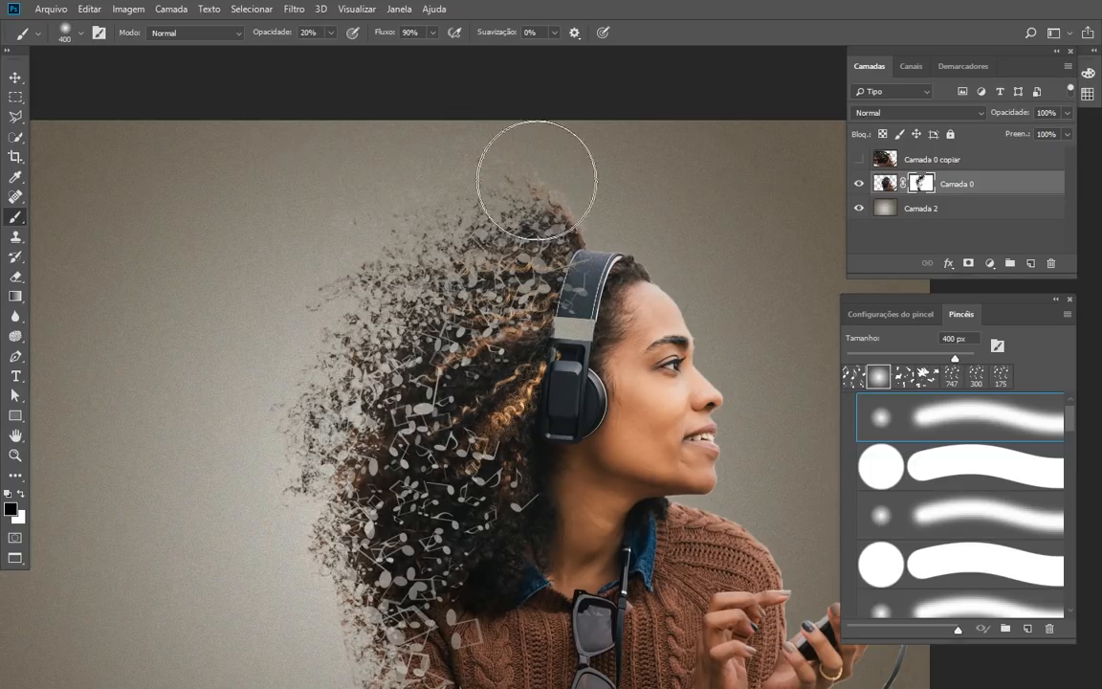
mouse_move(464, 155)
left_mouse_down()
mouse_move(445, 192)
mouse_move(441, 230)
mouse_move(331, 314)
mouse_move(378, 291)
mouse_move(313, 400)
mouse_move(297, 383)
mouse_move(321, 276)
mouse_move(422, 220)
mouse_move(517, 186)
mouse_move(440, 231)
mouse_move(465, 201)
mouse_move(331, 371)
mouse_move(308, 436)
mouse_move(315, 425)
mouse_move(320, 472)
mouse_move(339, 468)
mouse_move(319, 588)
mouse_move(331, 611)
mouse_move(322, 555)
mouse_move(354, 495)
mouse_move(361, 444)
mouse_move(478, 221)
mouse_move(538, 164)
mouse_move(618, 164)
mouse_move(563, 195)
mouse_move(460, 305)
mouse_move(372, 434)
mouse_move(417, 501)
mouse_move(410, 366)
mouse_move(359, 367)
mouse_move(335, 479)
mouse_move(344, 542)
left_mouse_up()
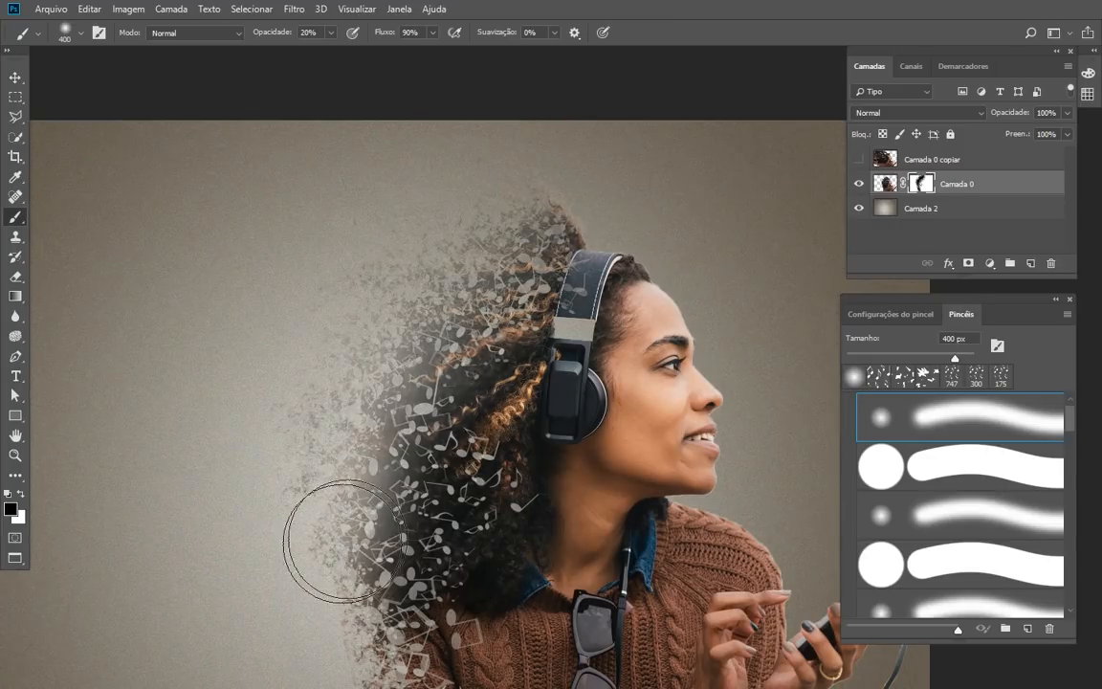
scroll(302, 512, "down", 5)
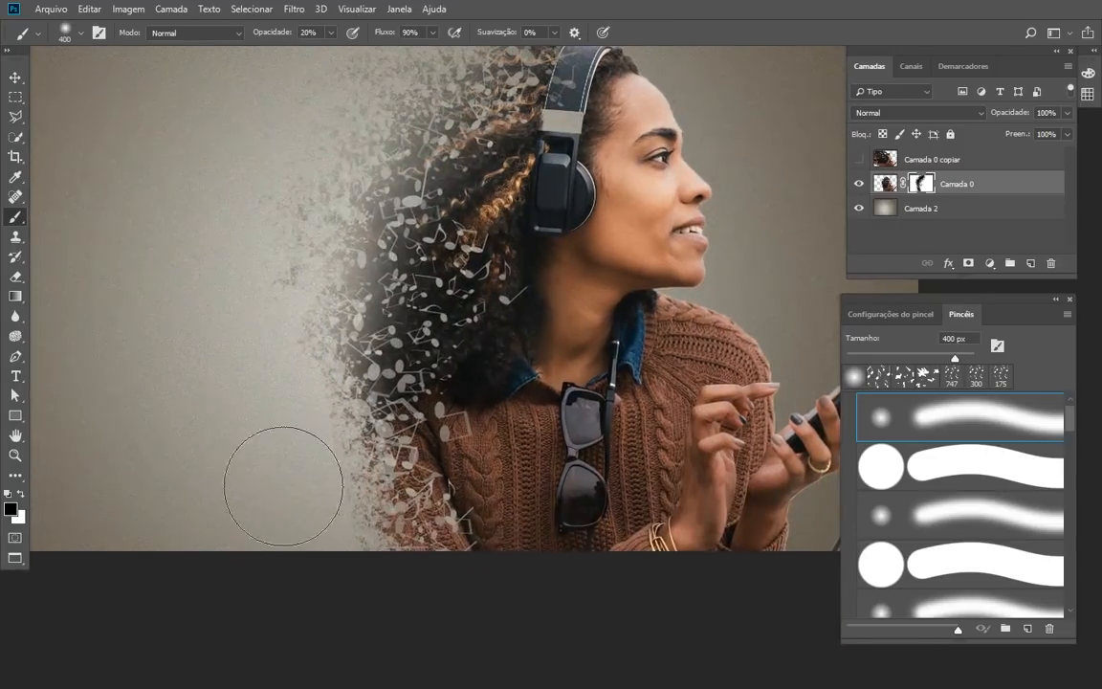
scroll(207, 420, "up", 3)
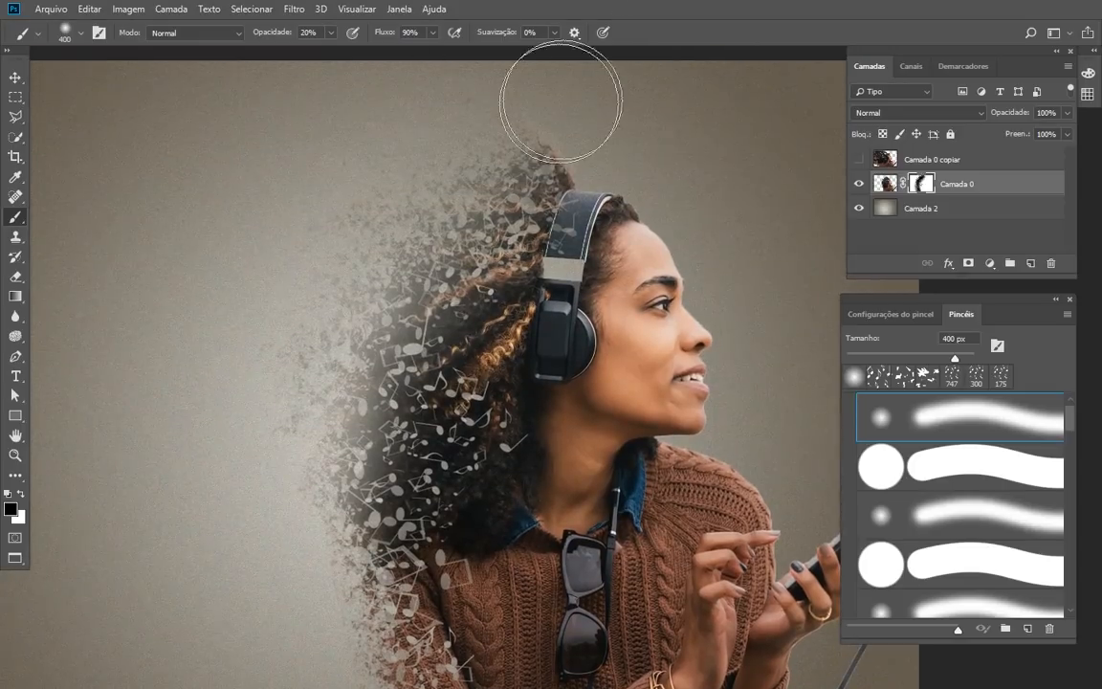
left_click_drag(601, 276, 555, 244)
scroll(559, 245, "down", 1)
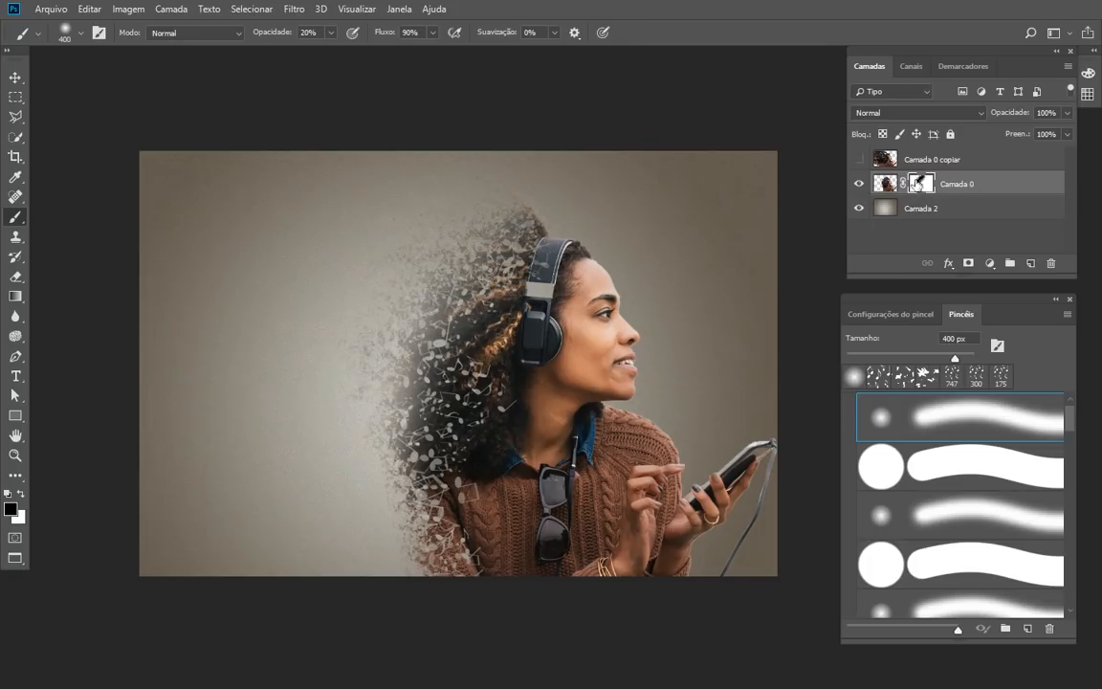
Show the liquified layer Camada 0 copiar and give it a layer mask filled with black
left_click(928, 161)
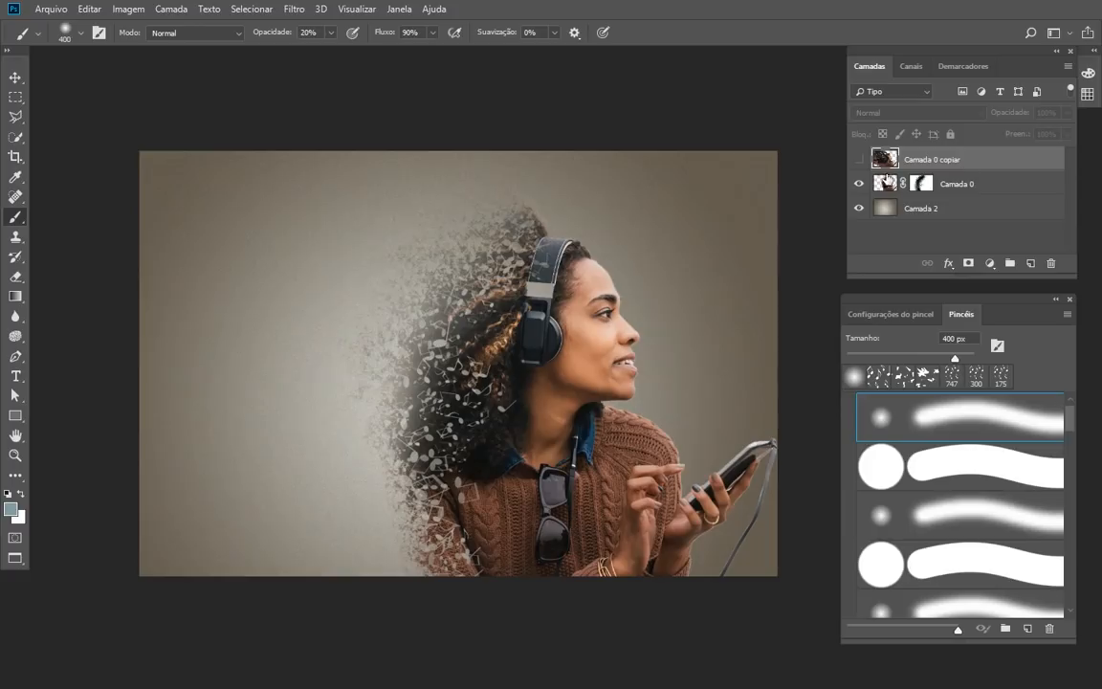
left_click(858, 160)
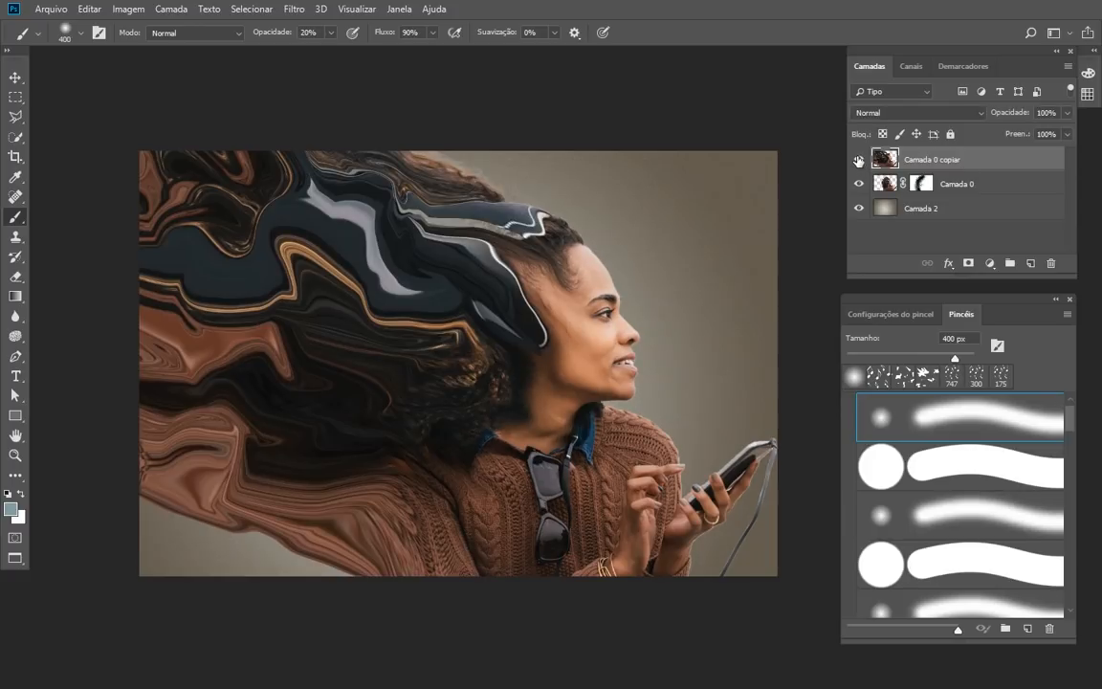
left_click(968, 264)
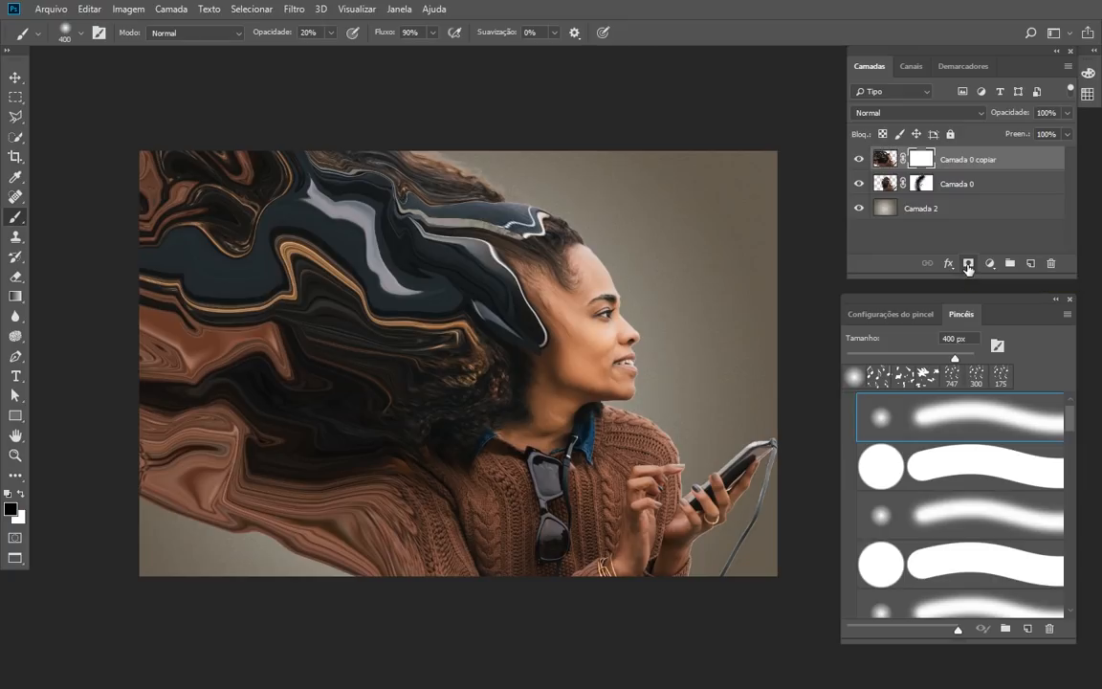
key("ctrl+i")
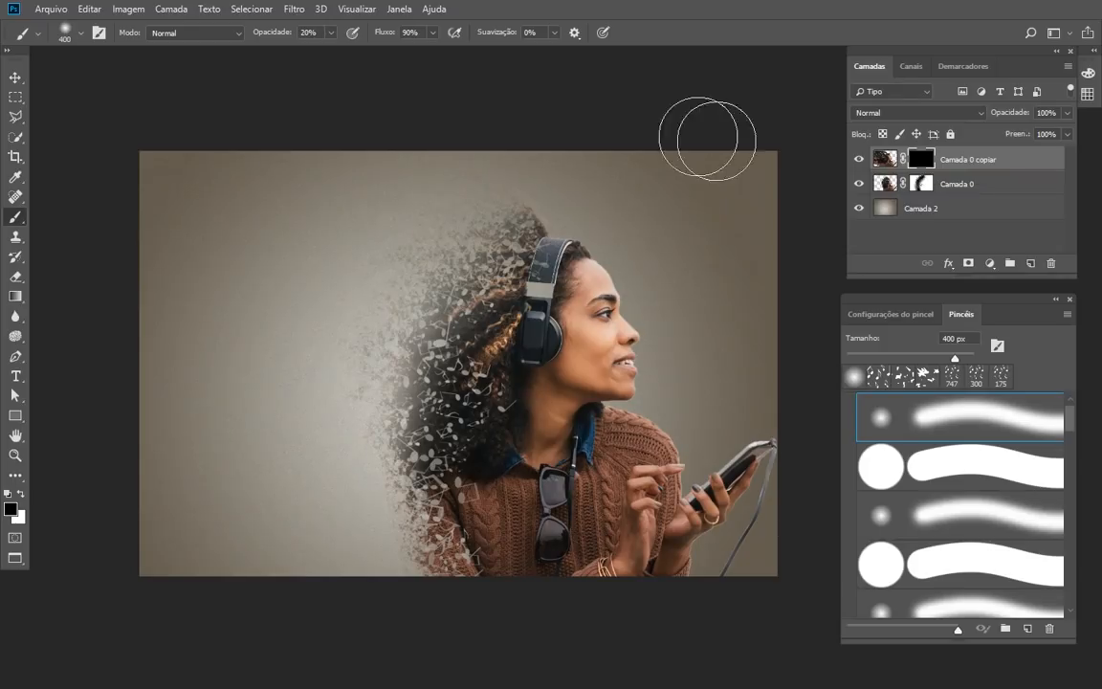
left_click(88, 9)
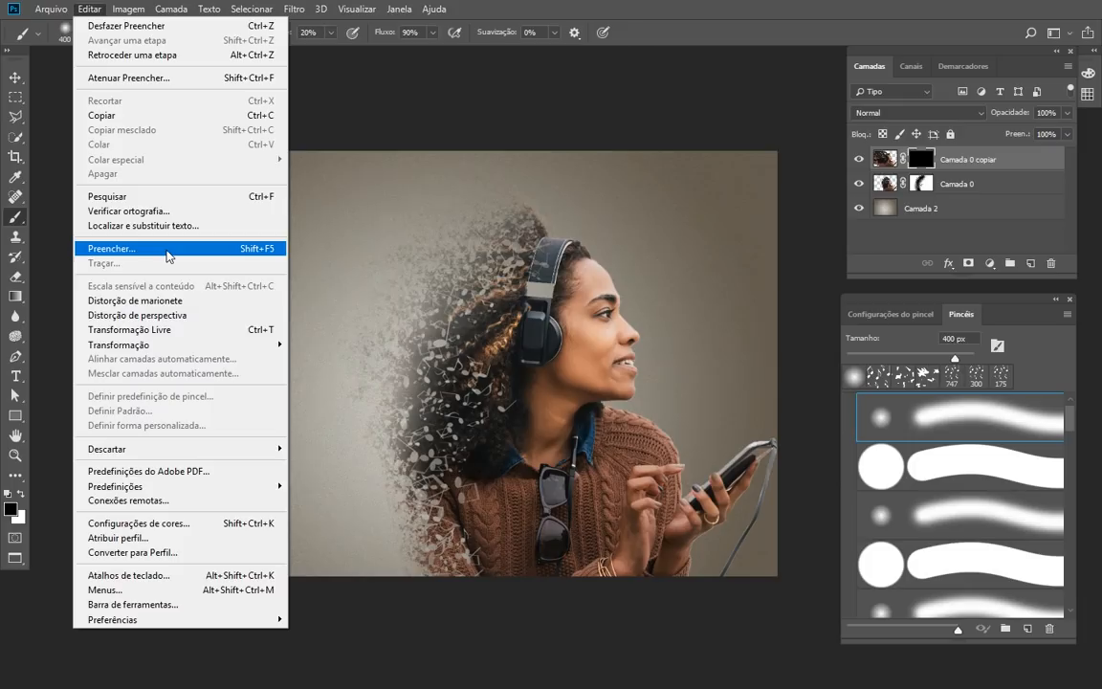
left_click(166, 250)
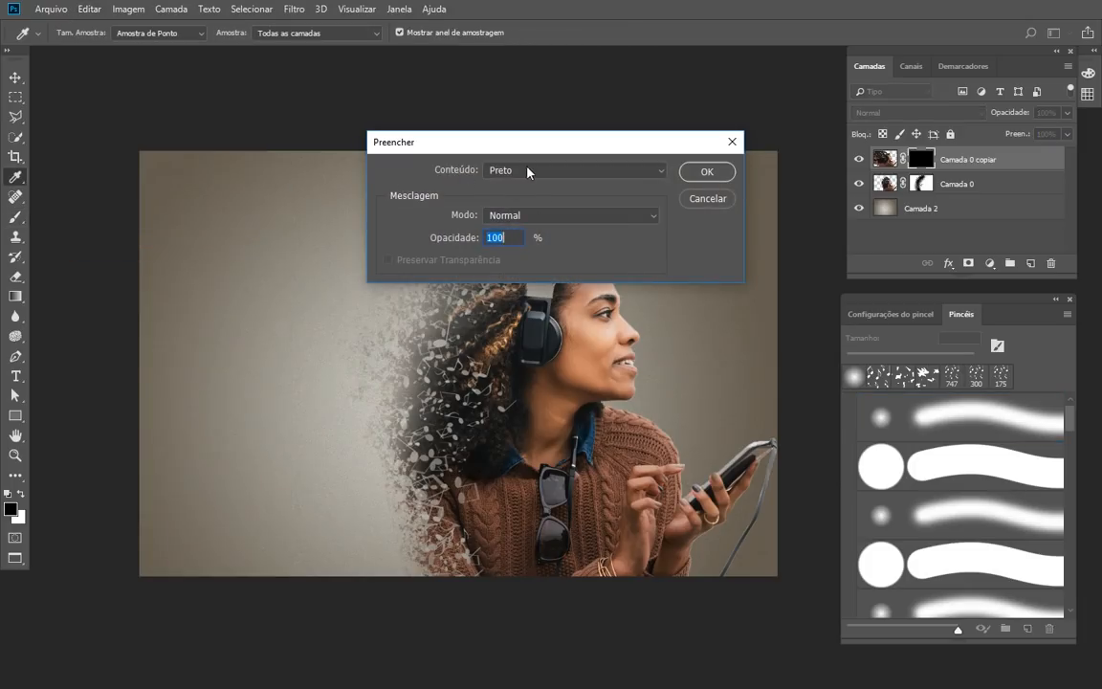
key("Return")
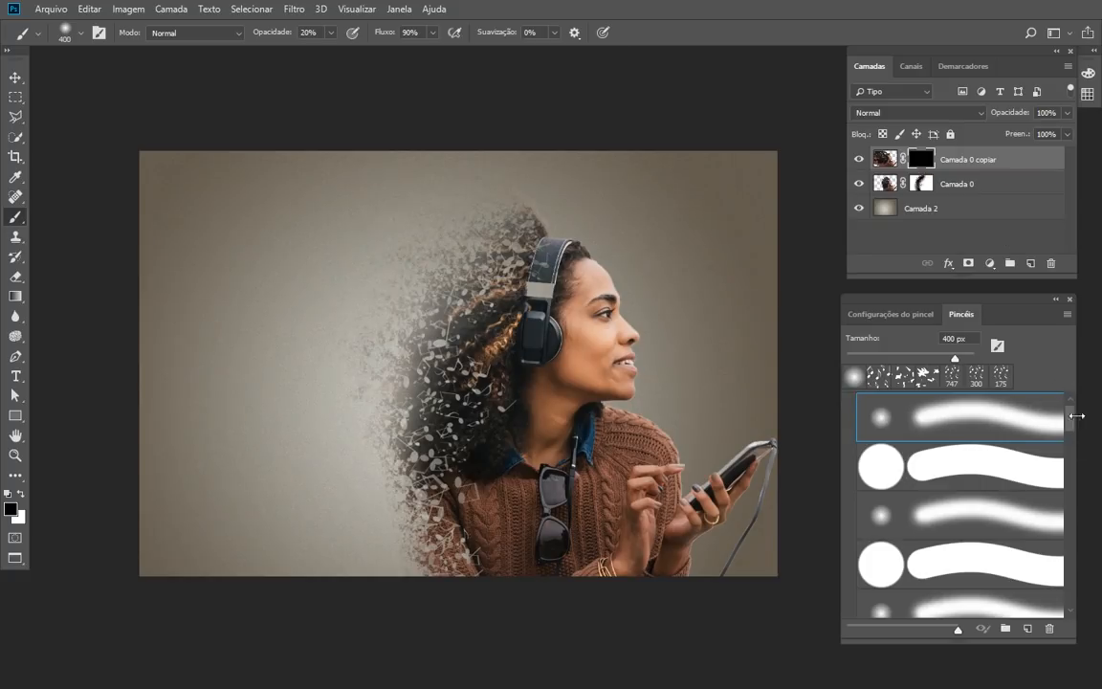
Paint faint white music notes behind the hair on Camada 0 copiar's mask with the 300 px music-note brush at 30% opacity
mouse_move(1074, 421)
left_mouse_down()
mouse_move(1081, 517)
mouse_move(1072, 515)
left_mouse_up()
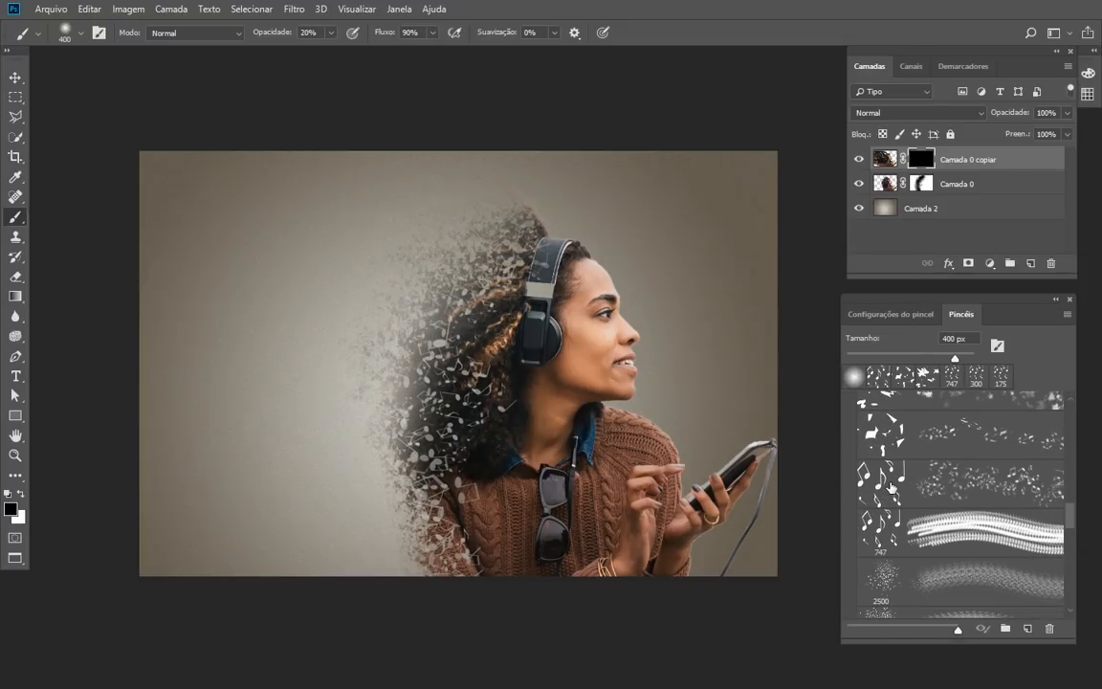
left_click(894, 489)
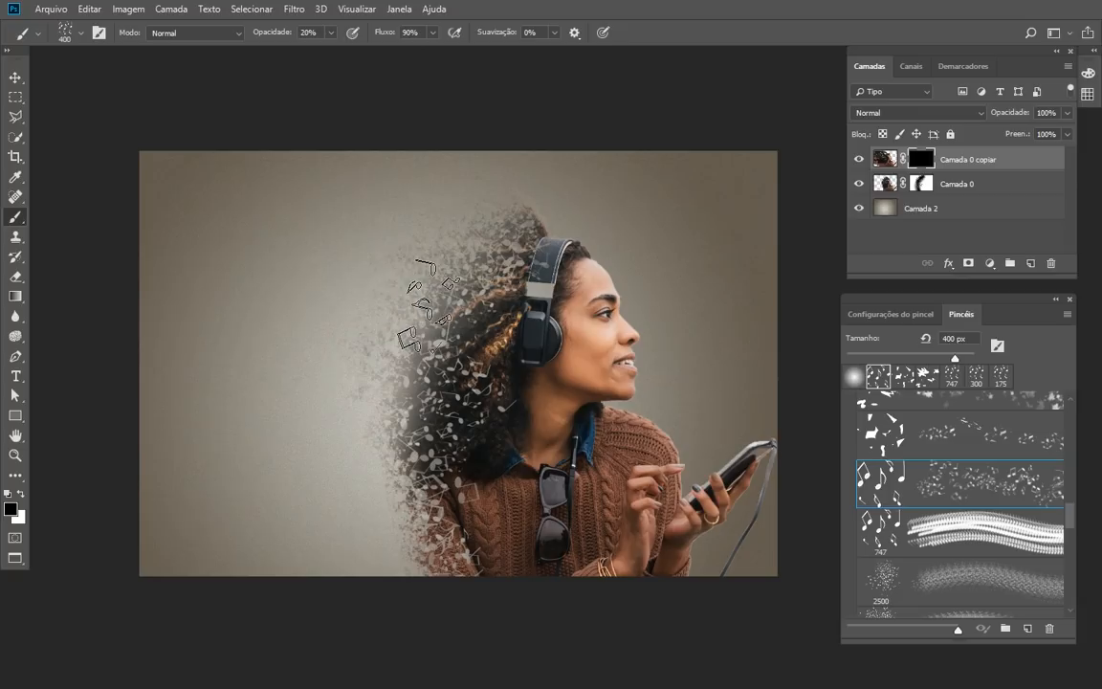
key("bracketleft")
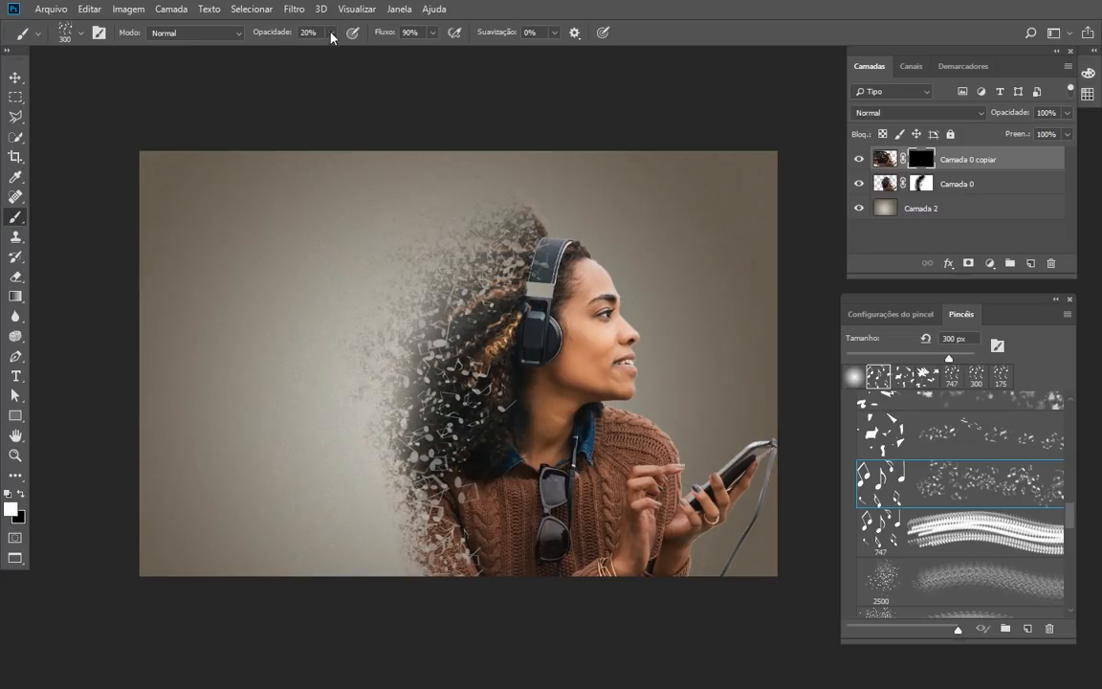
key("3")
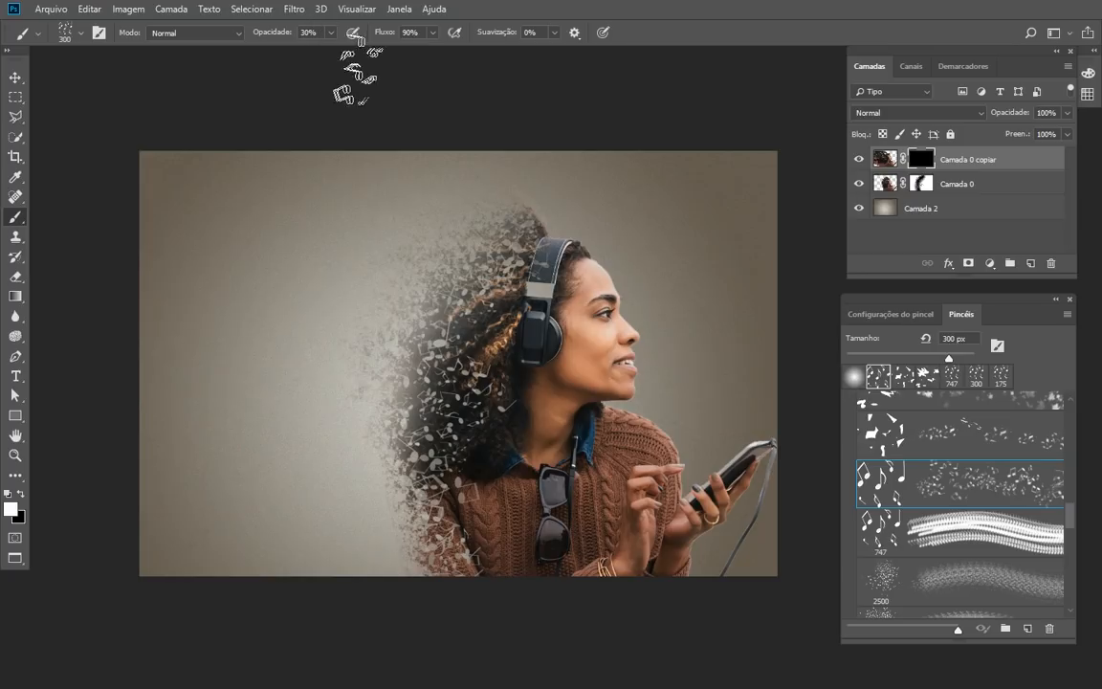
mouse_move(459, 287)
left_mouse_down()
mouse_move(343, 256)
mouse_move(225, 184)
left_mouse_up()
mouse_move(396, 407)
left_mouse_down()
mouse_move(338, 330)
mouse_move(223, 278)
left_mouse_up()
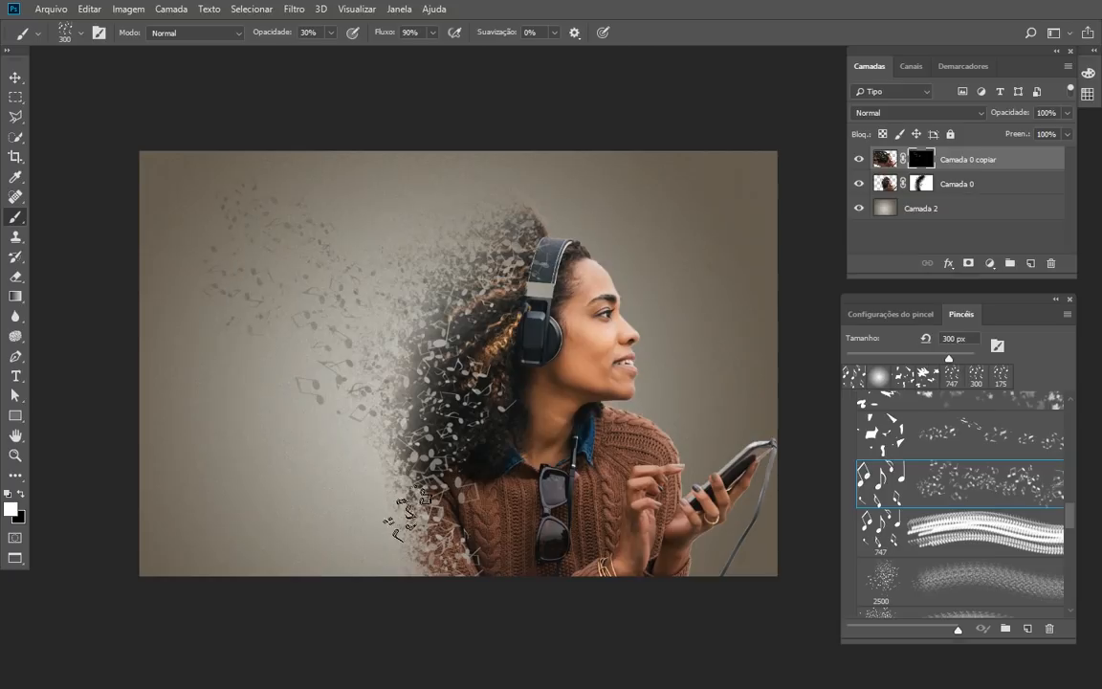
mouse_move(407, 513)
left_mouse_down()
mouse_move(336, 387)
mouse_move(330, 268)
mouse_move(381, 271)
mouse_move(356, 299)
left_mouse_up()
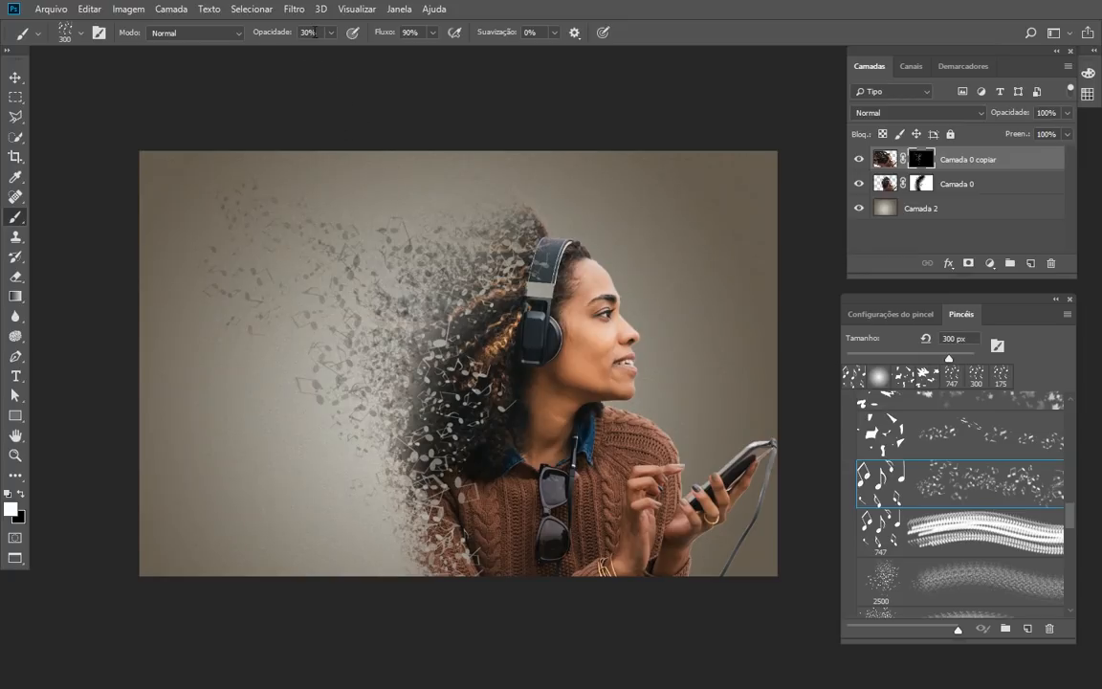
Paint large white music notes across the background behind the hair on Camada 0 copiar's mask at 600 px and 100% opacity
key("bracketright")
key("bracketright")
key("bracketright")
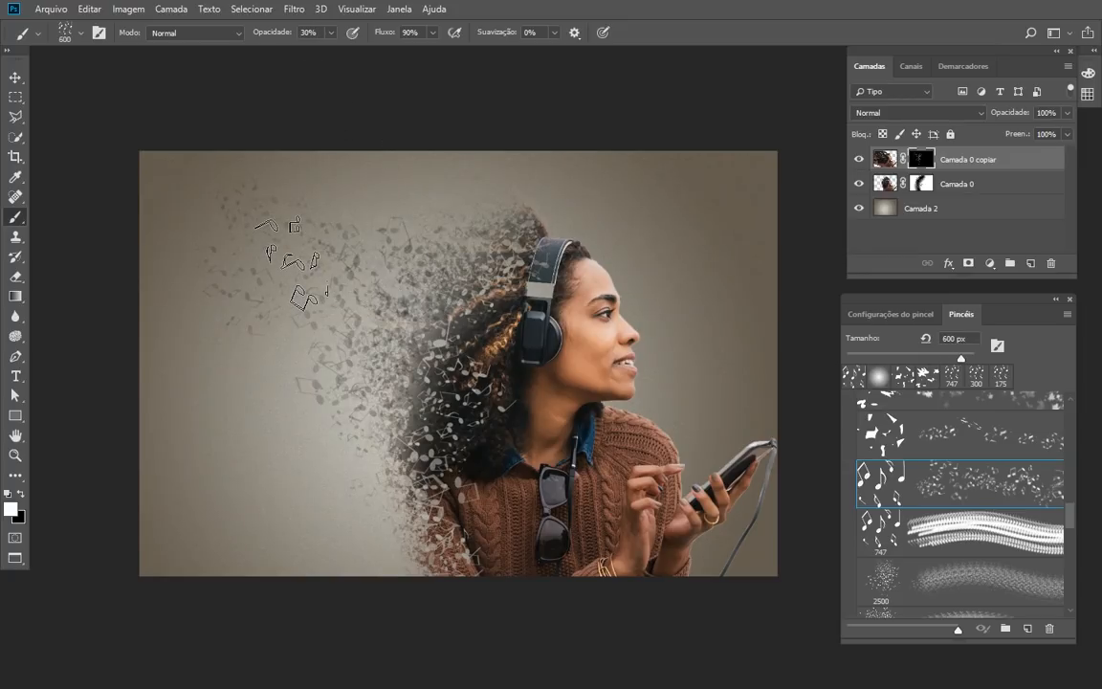
key("0")
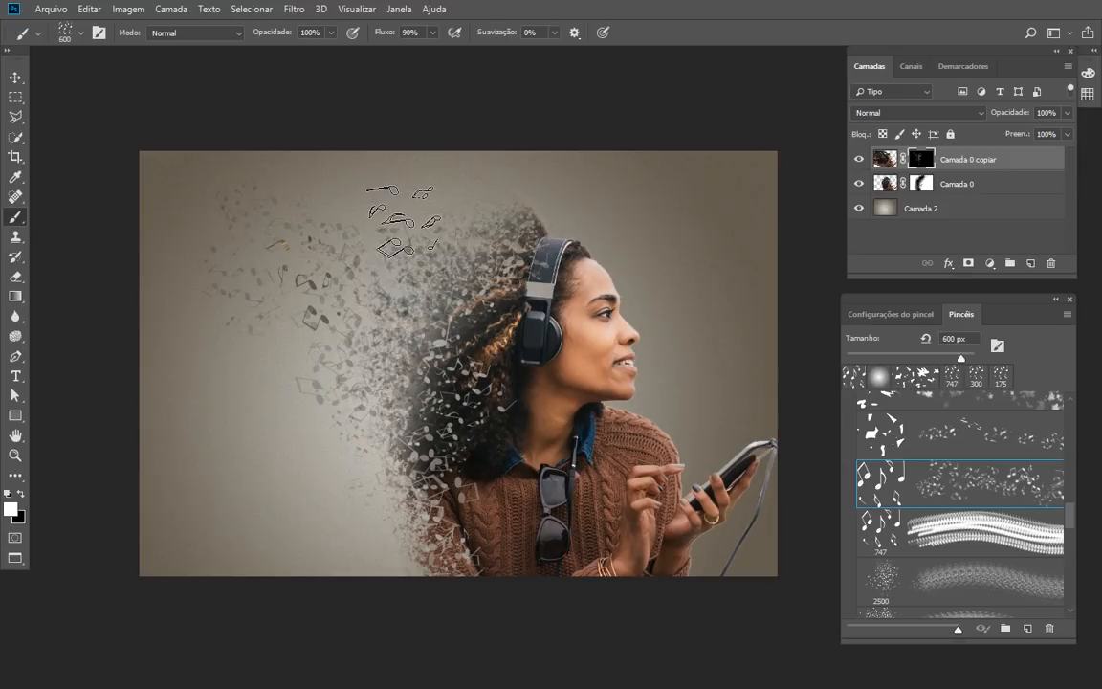
mouse_move(380, 371)
left_mouse_down()
mouse_move(349, 382)
mouse_move(353, 469)
mouse_move(296, 449)
mouse_move(273, 416)
mouse_move(215, 383)
mouse_move(201, 306)
mouse_move(230, 235)
mouse_move(220, 210)
mouse_move(187, 192)
mouse_move(416, 249)
mouse_move(426, 327)
left_mouse_up()
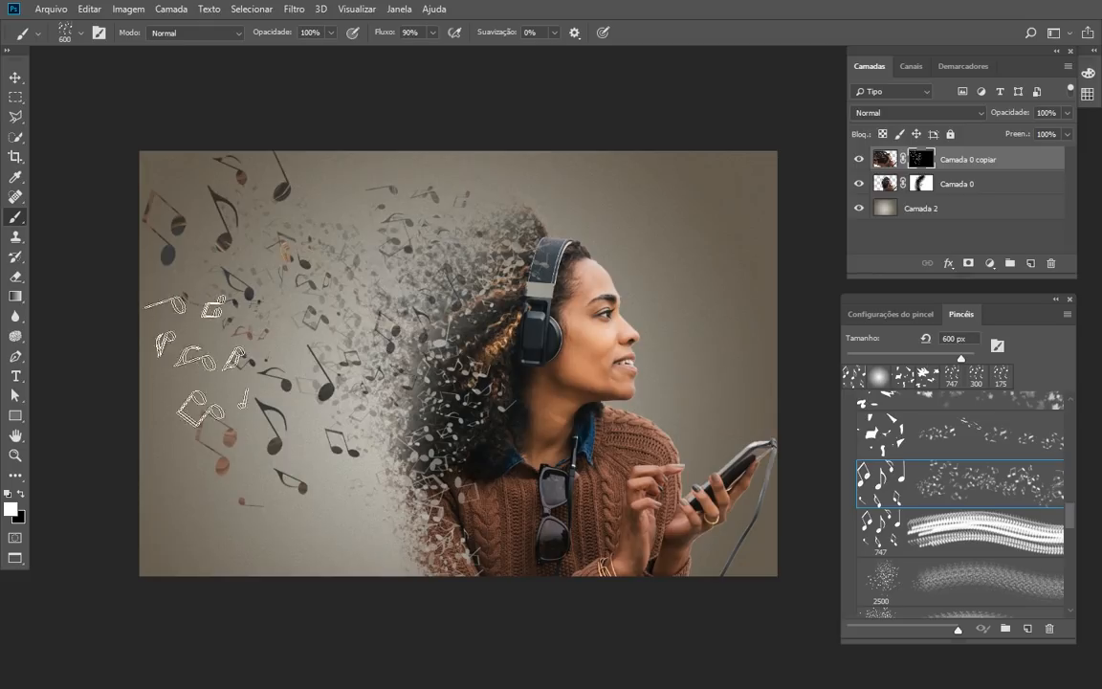
left_click(239, 349)
Fill in smaller white notes between the large ones on Camada 0 copiar's mask, reducing the brush to 300 px and 60% opacity
key("bracketleft")
key("bracketleft")
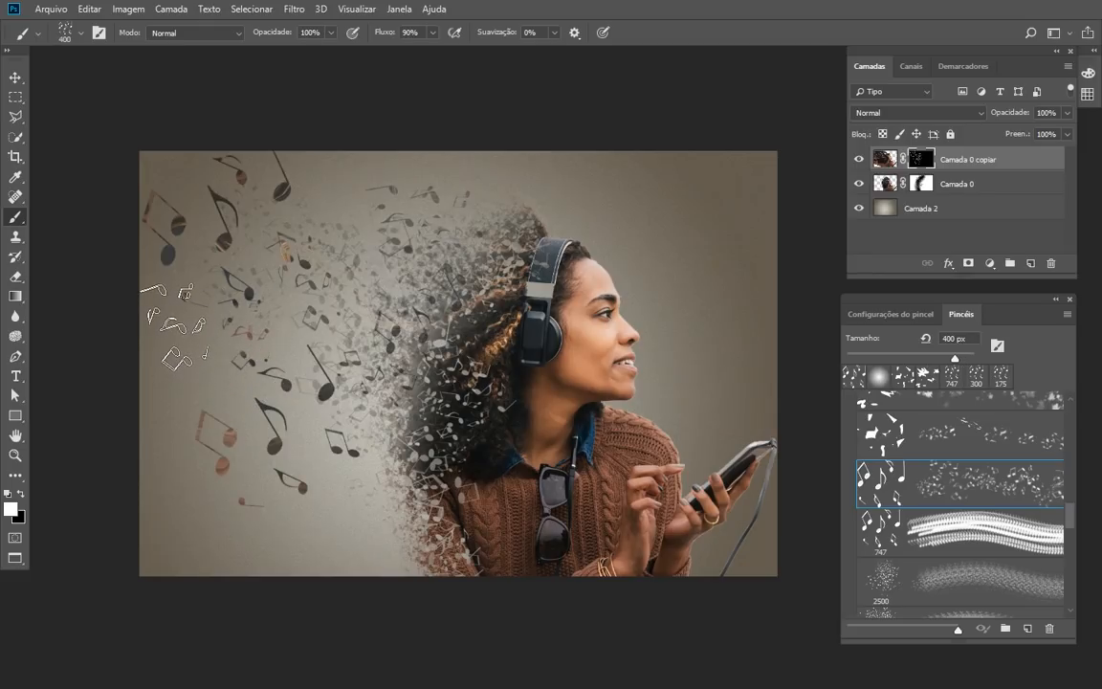
key("bracketleft")
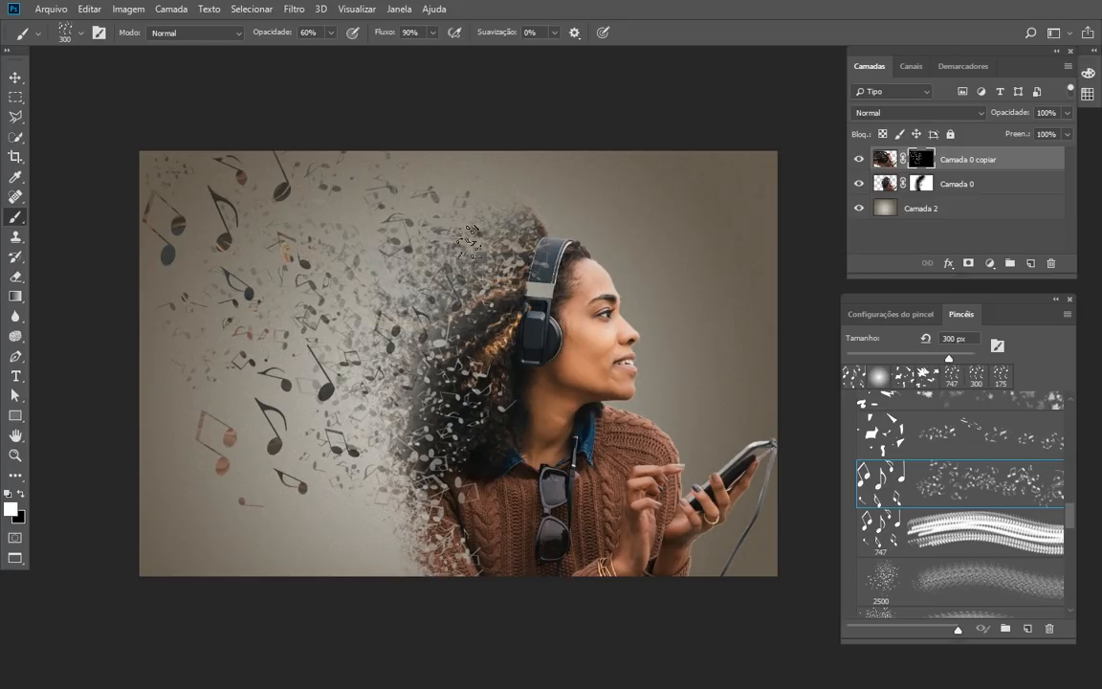
Add more white notes around the hair and sweater on Camada 0 copiar's mask with a 600 px brush, raising its opacity to 100%
key("bracketright")
key("bracketright")
key("bracketright")
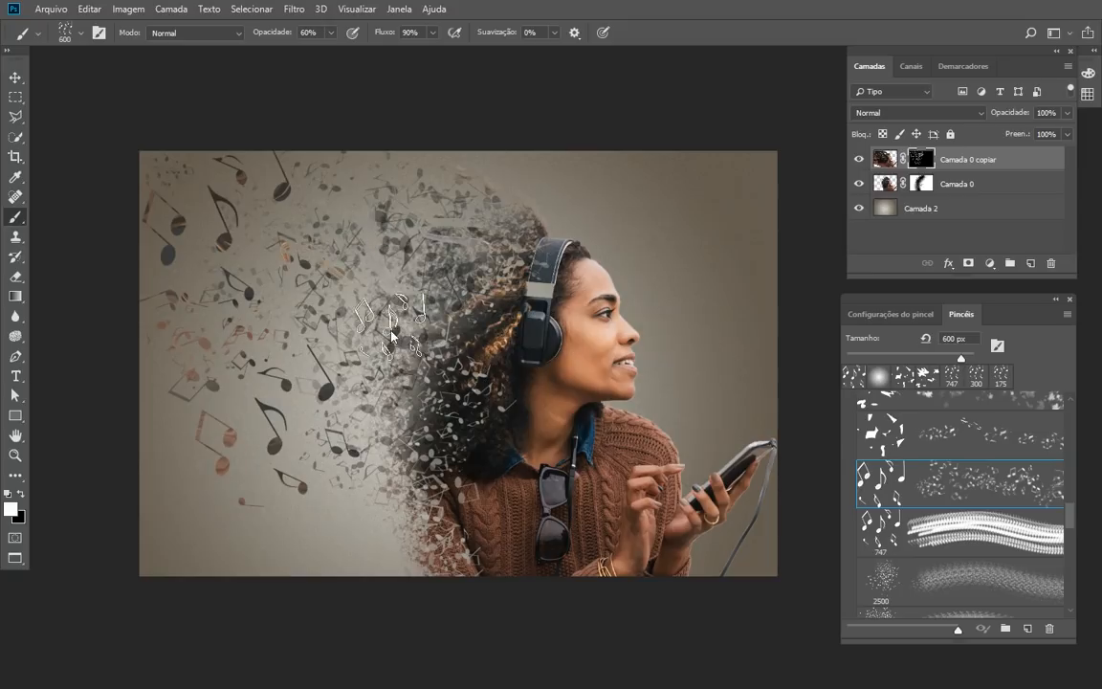
key("0")
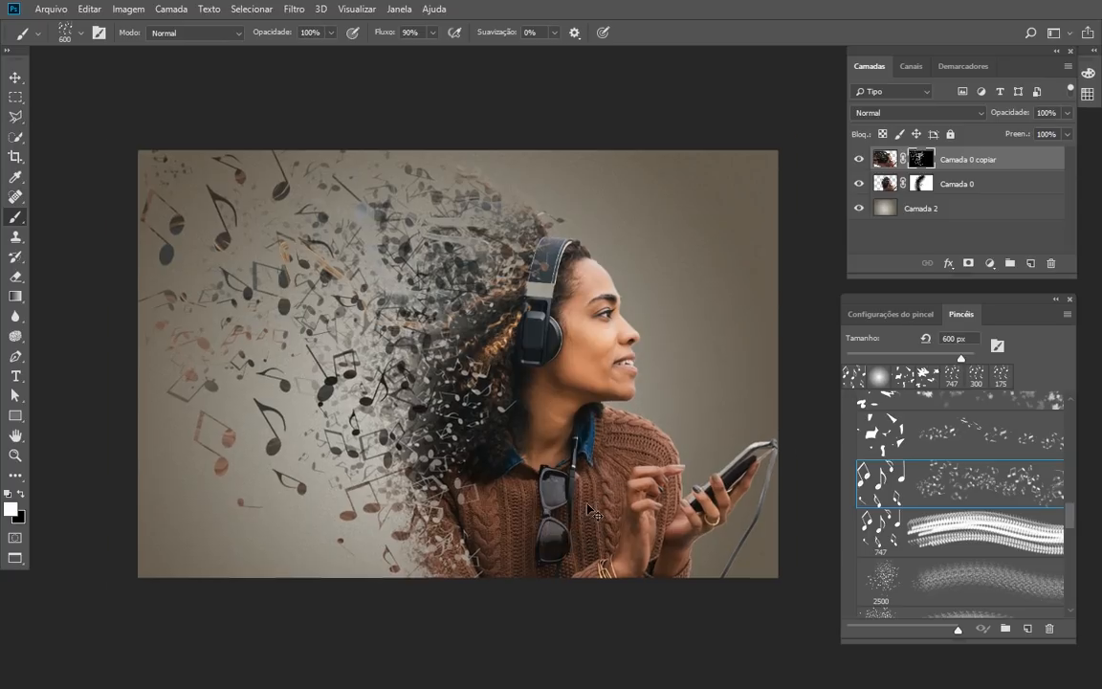
Examine the finished disintegration effect enlarged in full-screen view
key("ctrl+plus")
key("f")
key("h")
mouse_move(571, 447)
left_mouse_down()
mouse_move(547, 466)
mouse_move(536, 452)
left_mouse_up()
key("f")
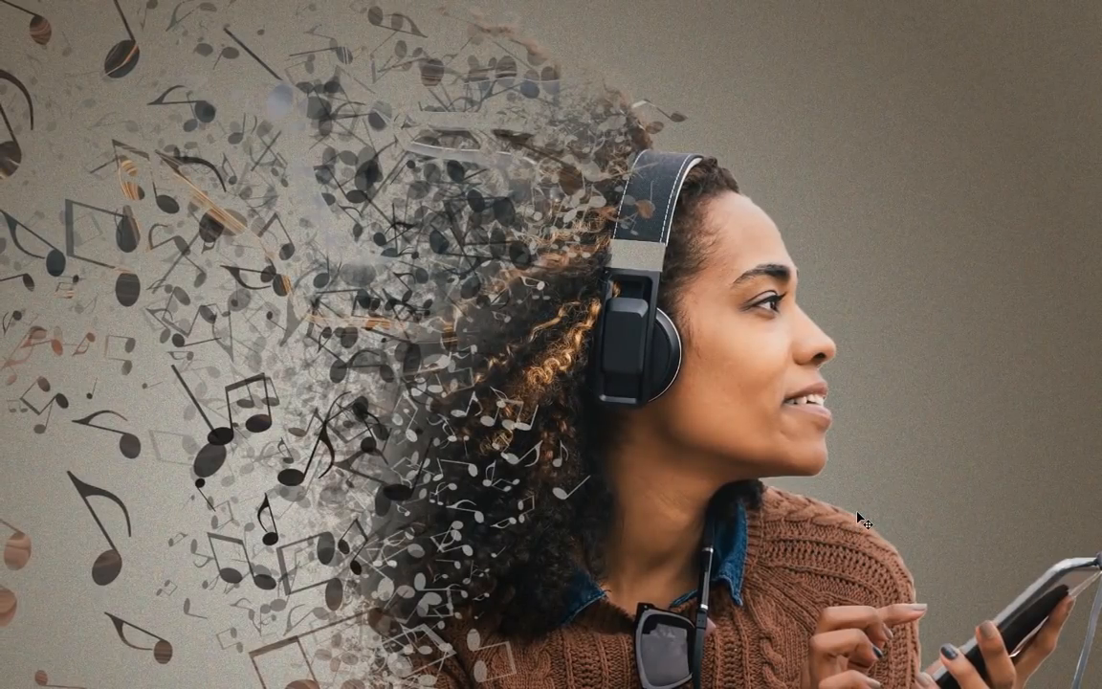
mouse_move(1098, 11)
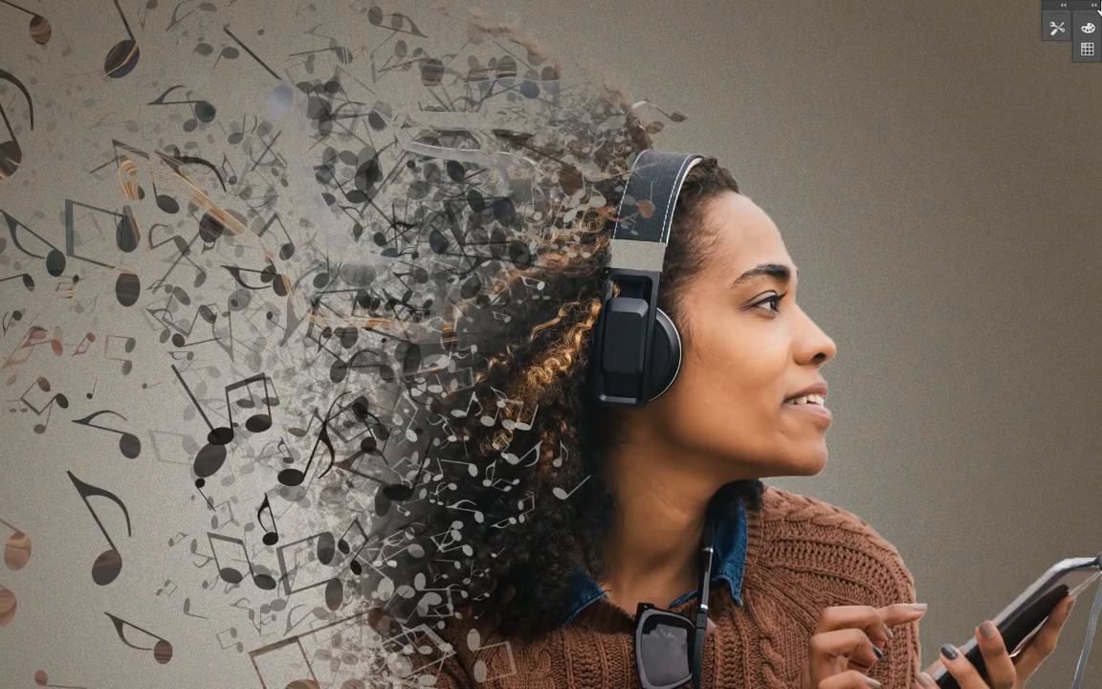